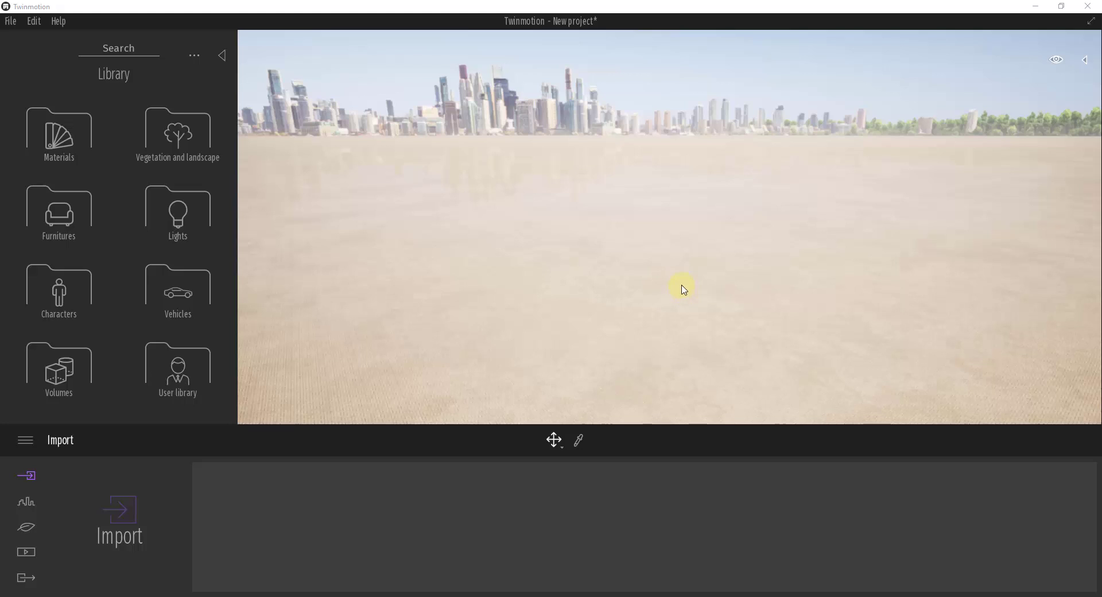
Select the default ground in the new project and delete it from the scene.
right_drag(664, 287, 662, 292)
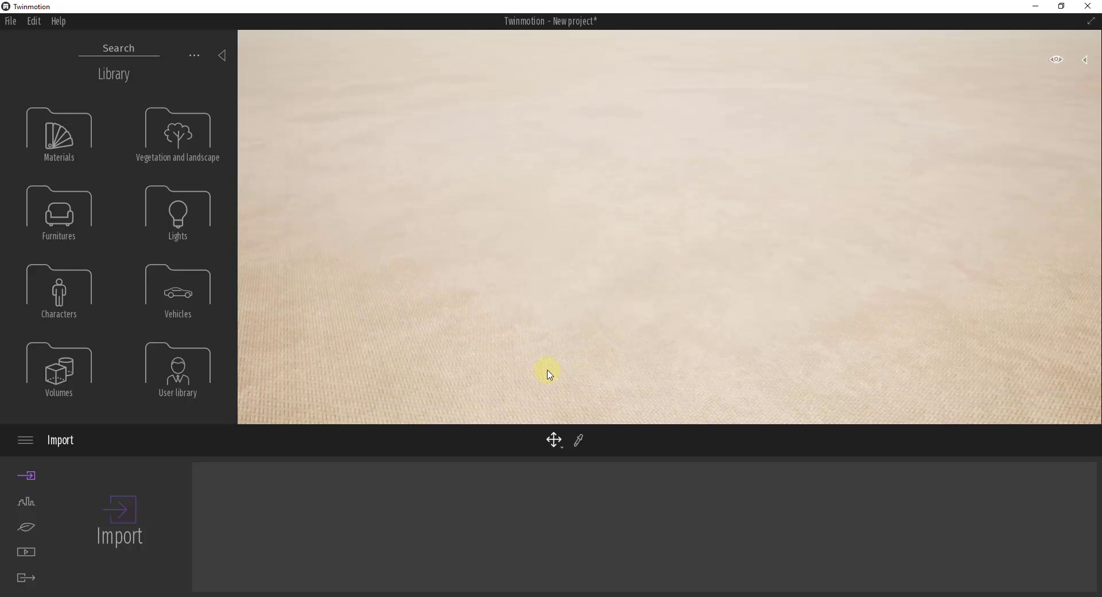
click(598, 335)
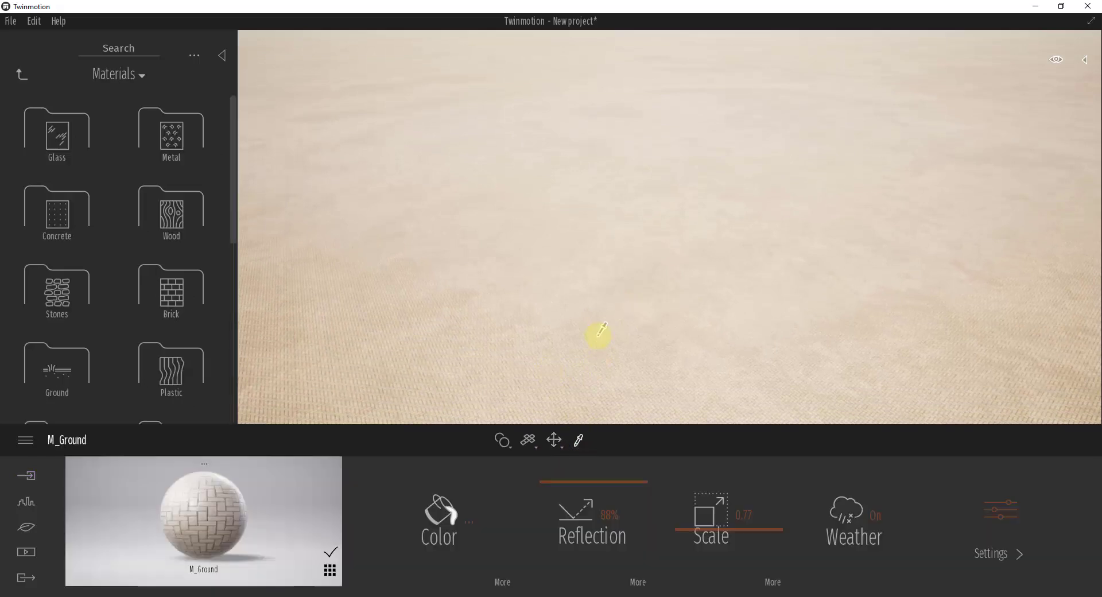
key(Escape)
click(568, 340)
key(Delete)
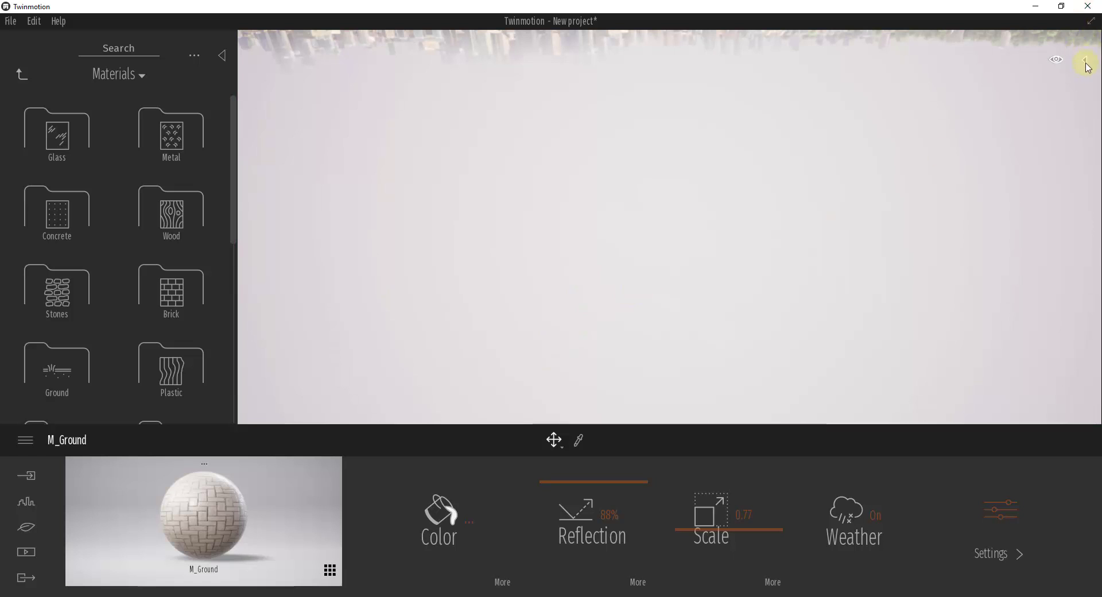
right_drag(508, 328, 508, 328)
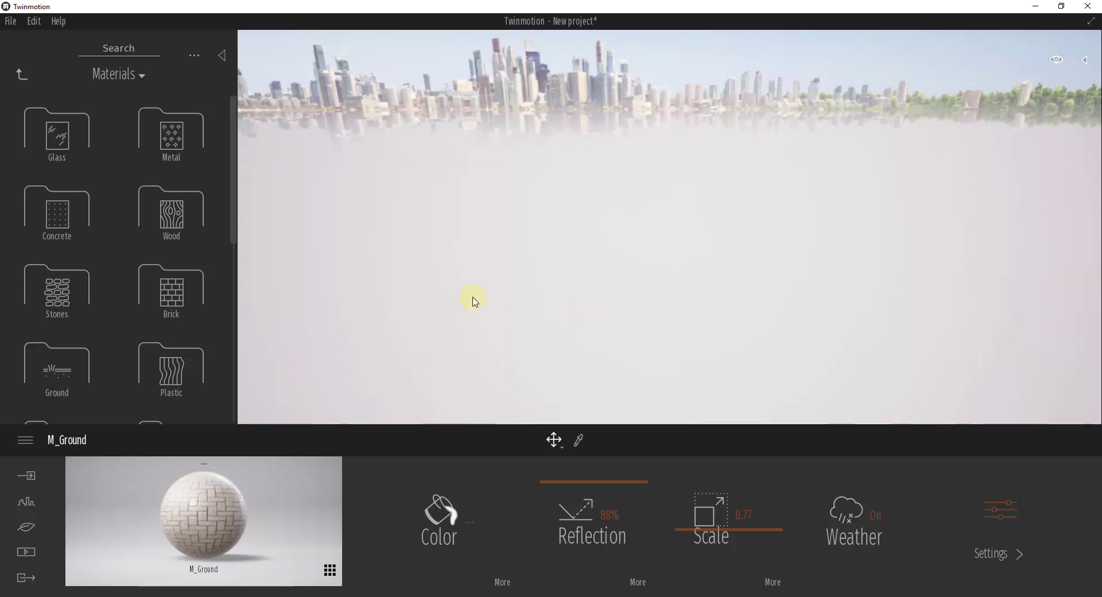
Open the urban context map used for importing real-world surroundings.
click(25, 502)
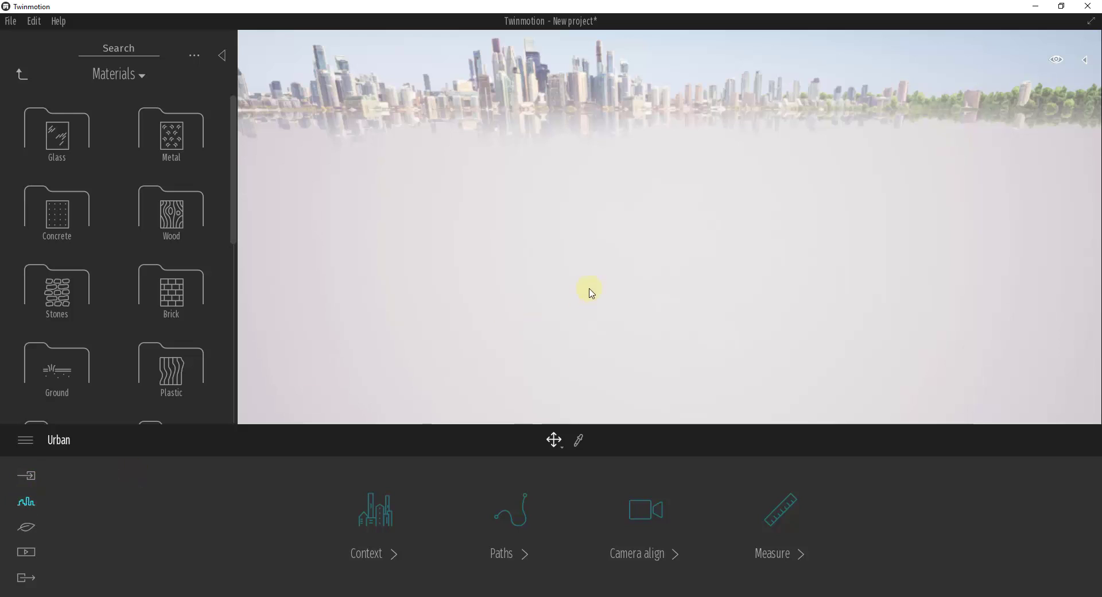
right_drag(589, 289, 588, 289)
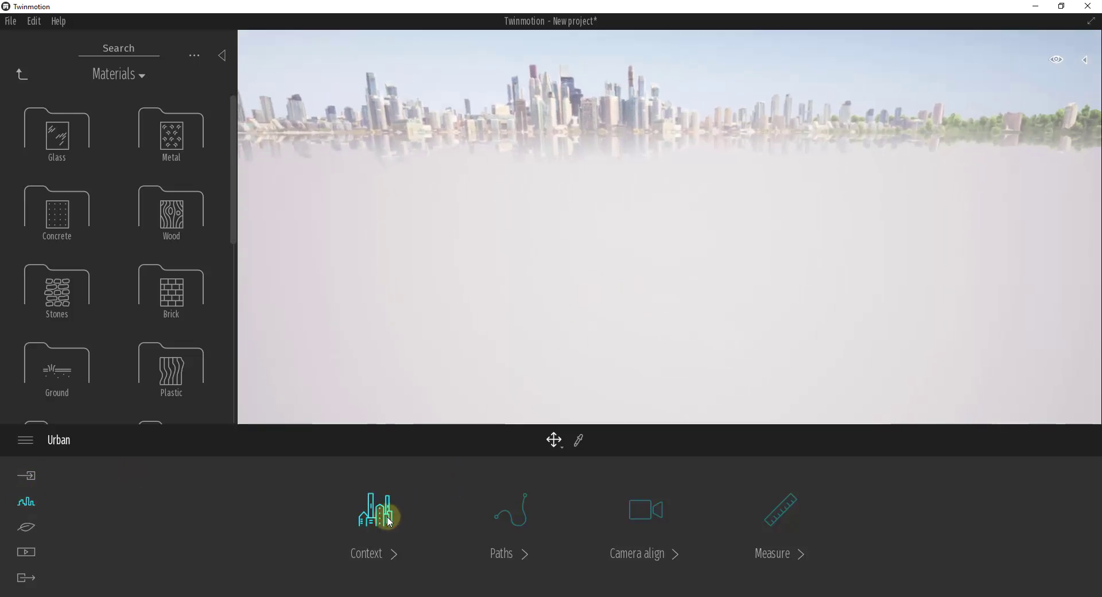
click(388, 519)
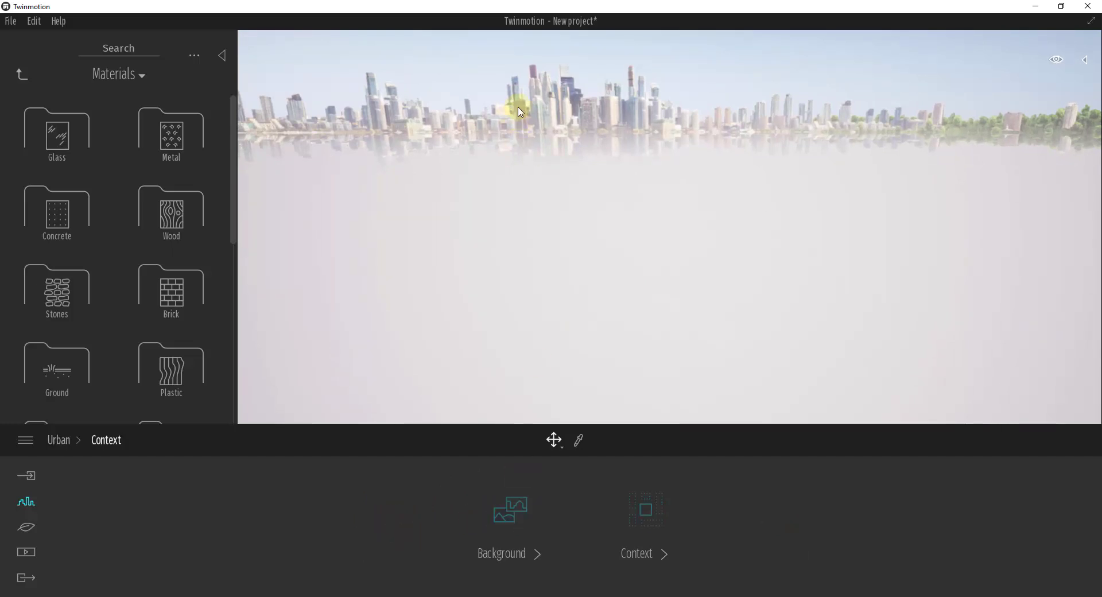
click(651, 510)
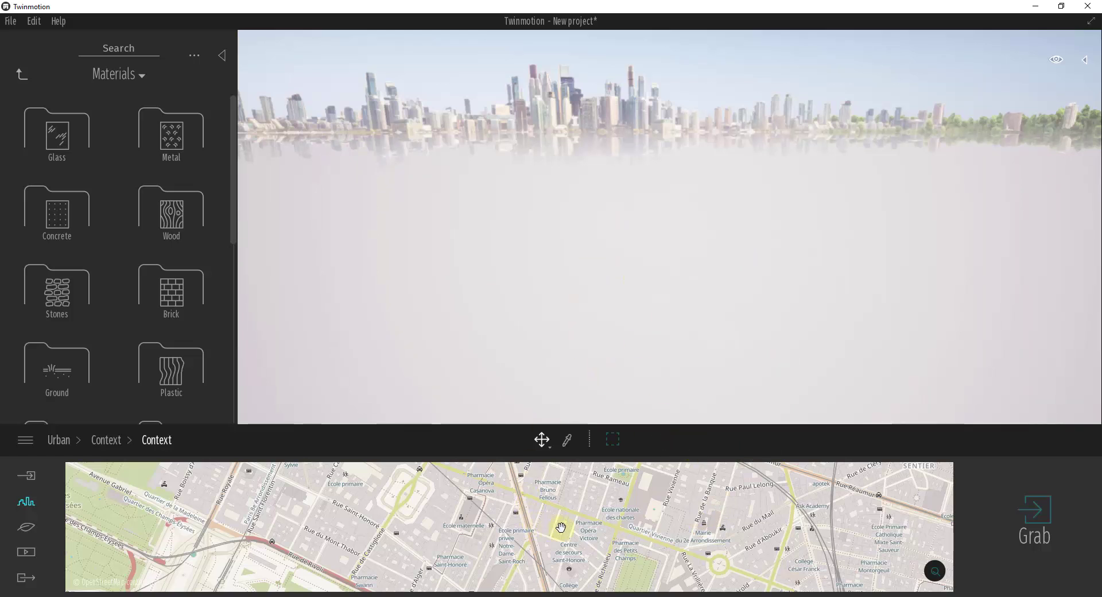
Search the context map for Denver, CO, USA and bring the city's downtown area into view.
scroll(590, 531, down, 3)
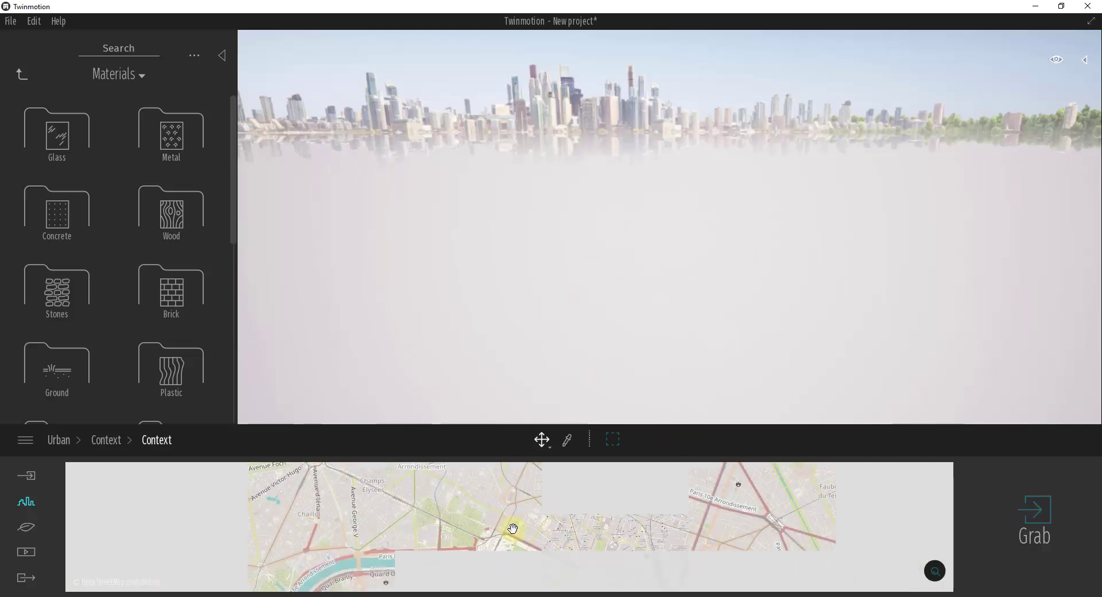
scroll(588, 511, down, 5)
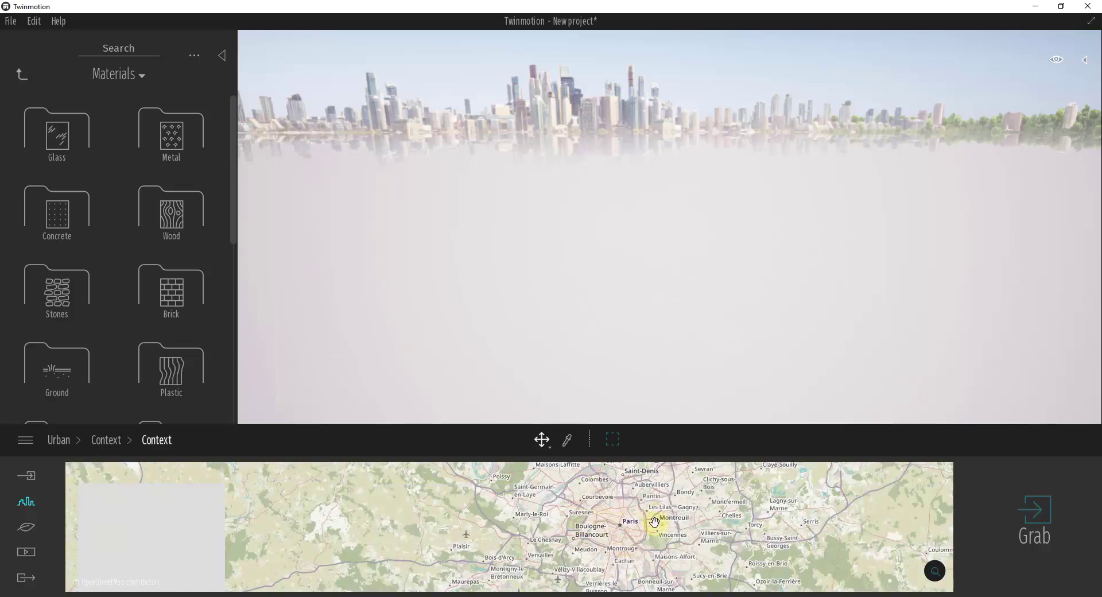
click(936, 573)
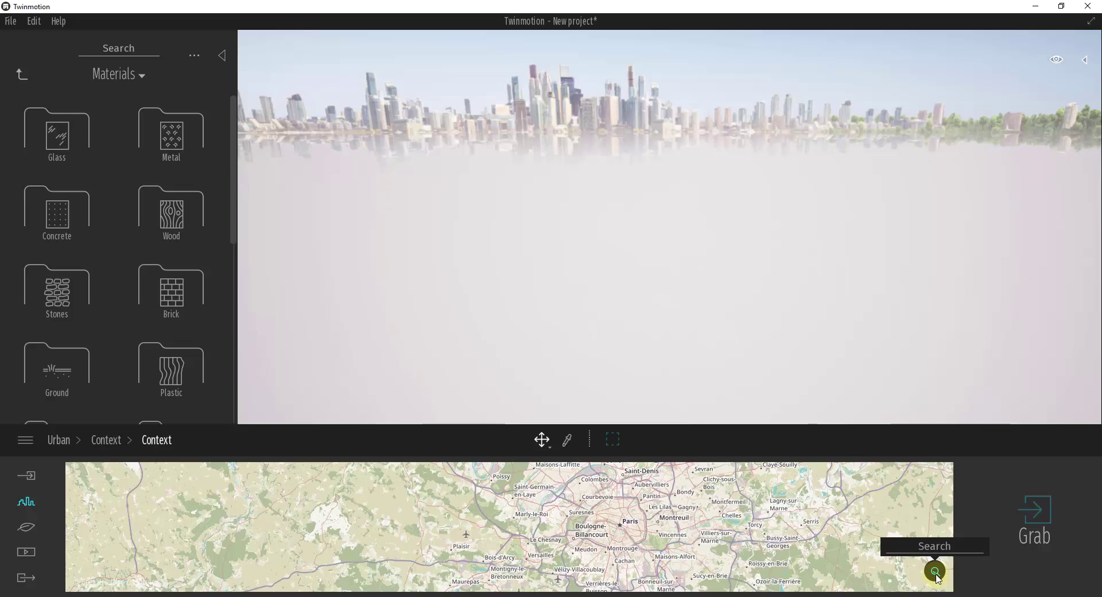
text(denver, co)
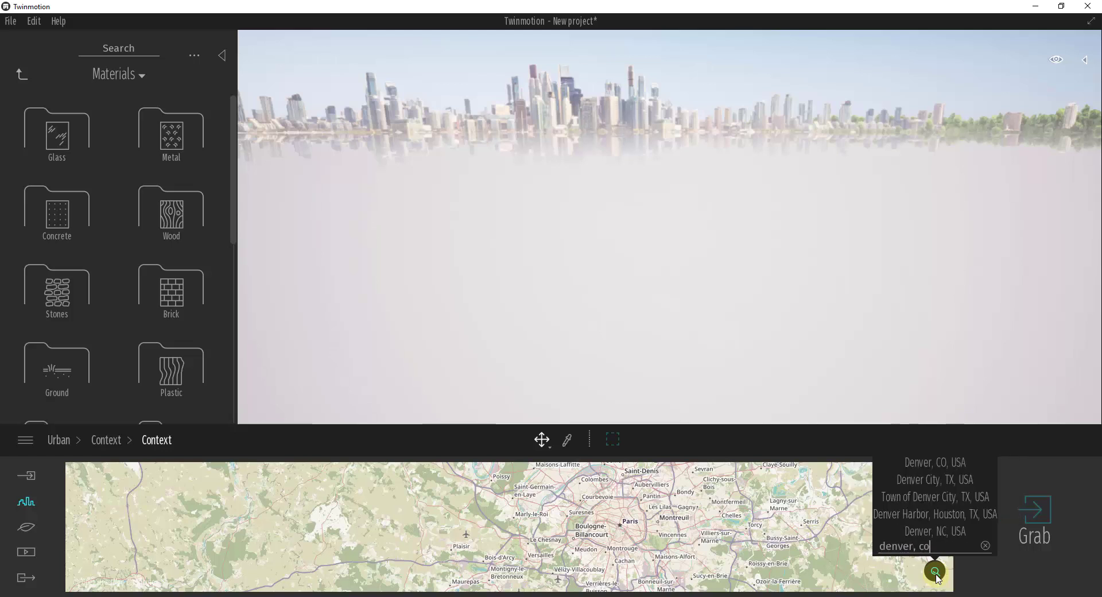
click(931, 460)
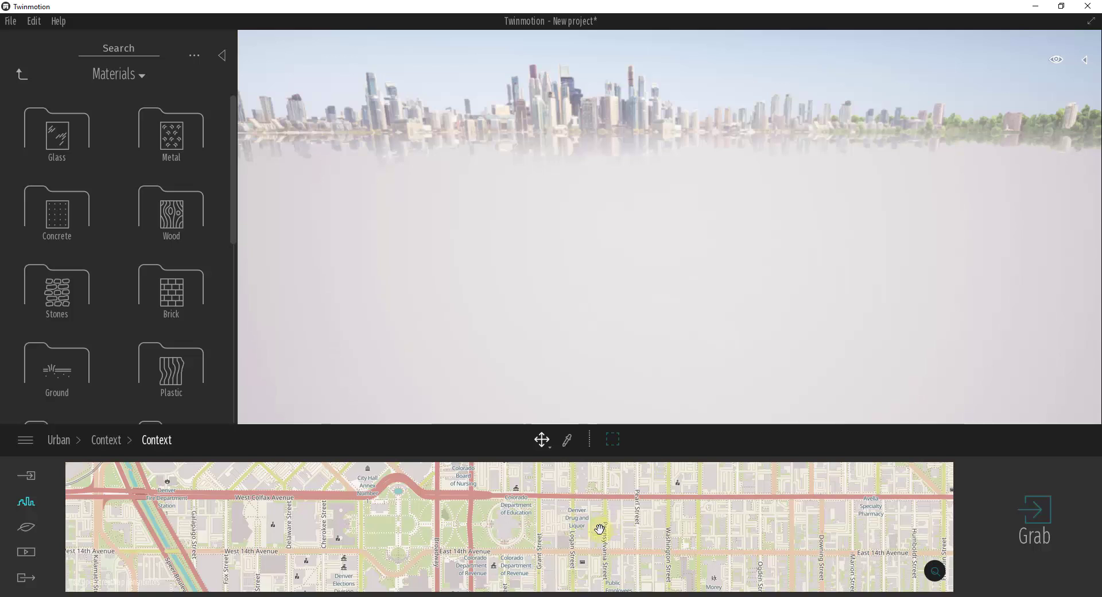
scroll(599, 529, down, 1)
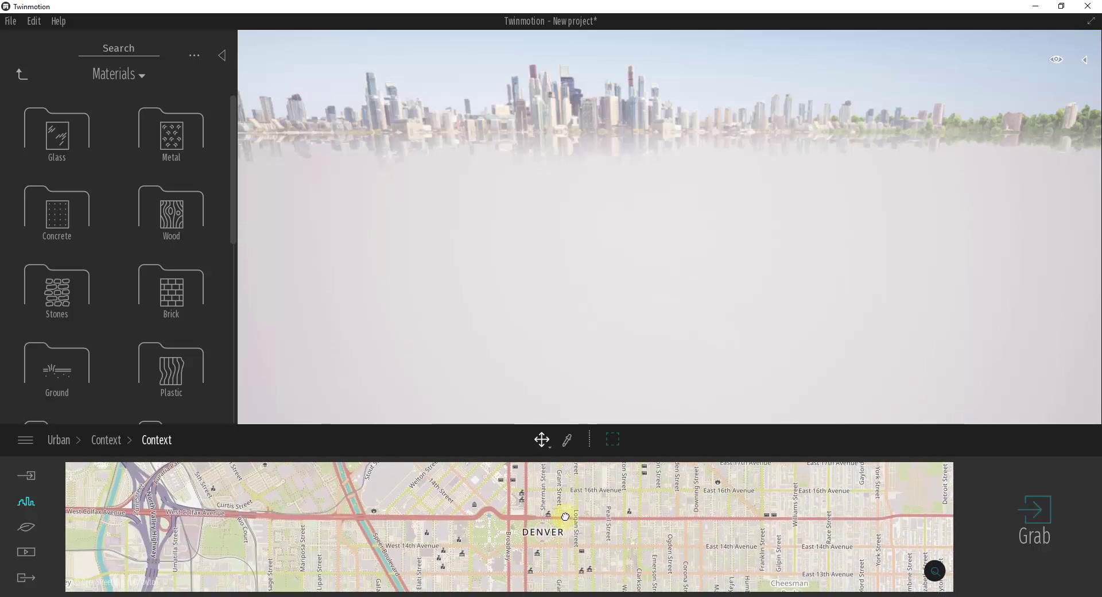
drag(564, 517, 561, 554)
scroll(551, 510, down, 1)
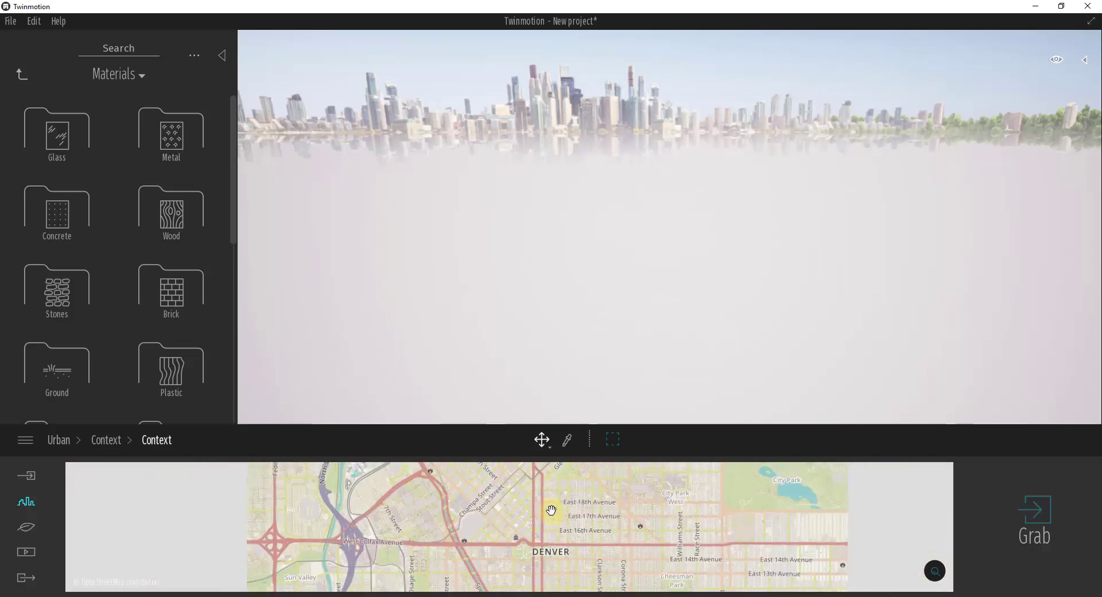
drag(551, 511, 558, 521)
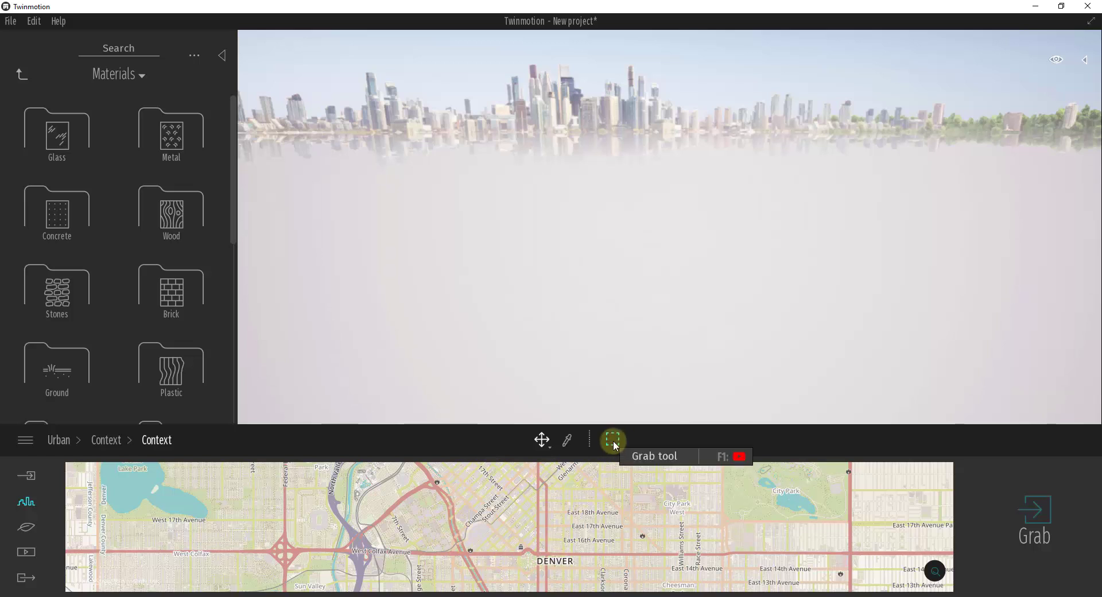
Frame downtown Denver around Champa and Stout Streets with the Grab tool and grab that area into the scene.
click(613, 441)
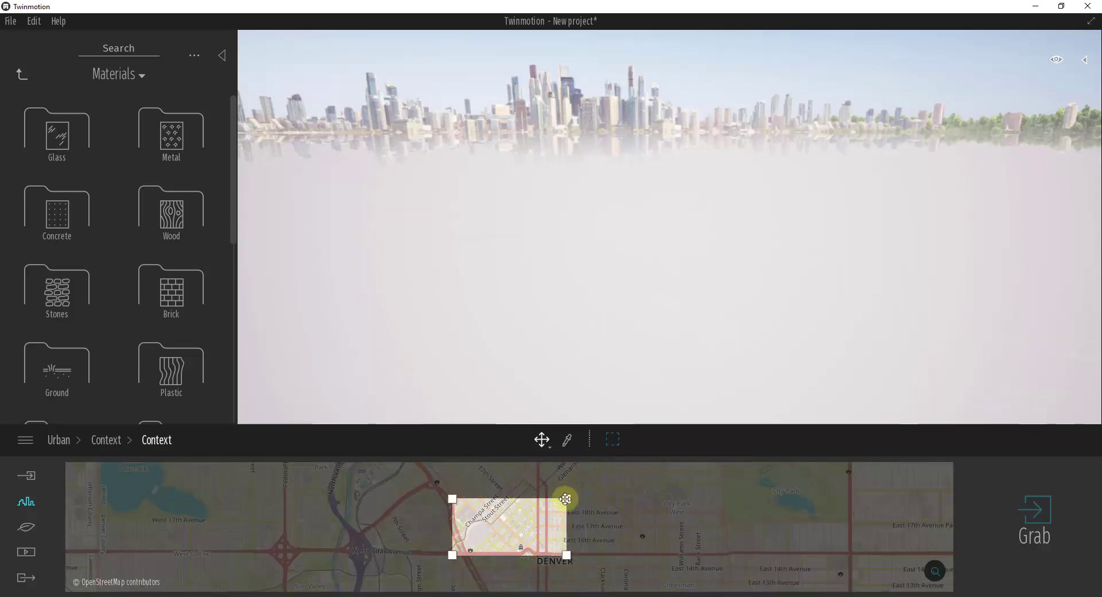
drag(567, 496, 565, 495)
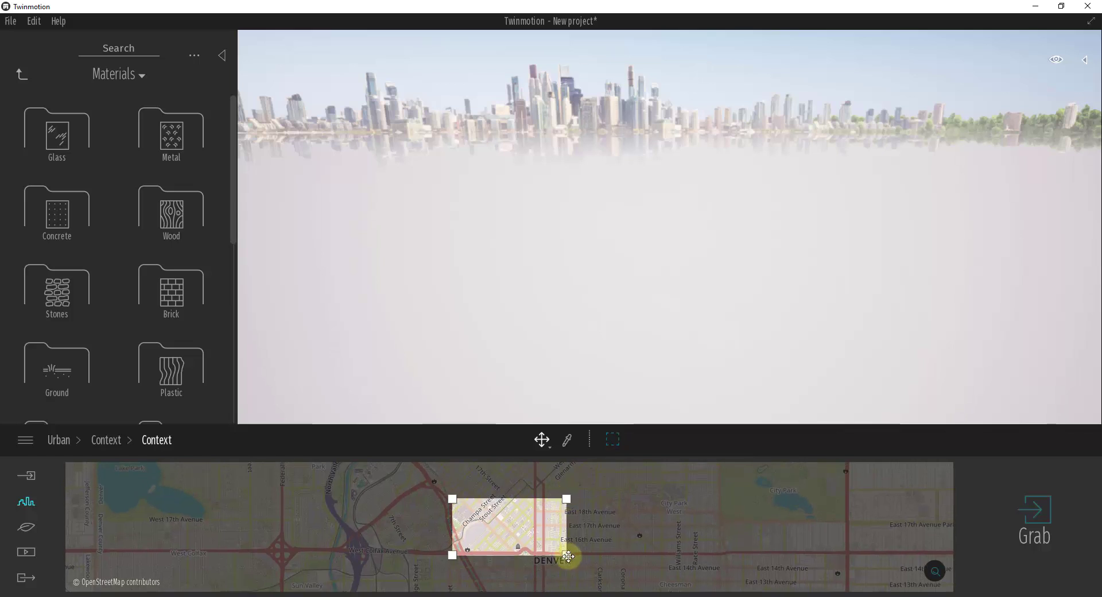
mouse_move(566, 552)
mouse_down()
mouse_move(556, 551)
mouse_move(565, 552)
mouse_up()
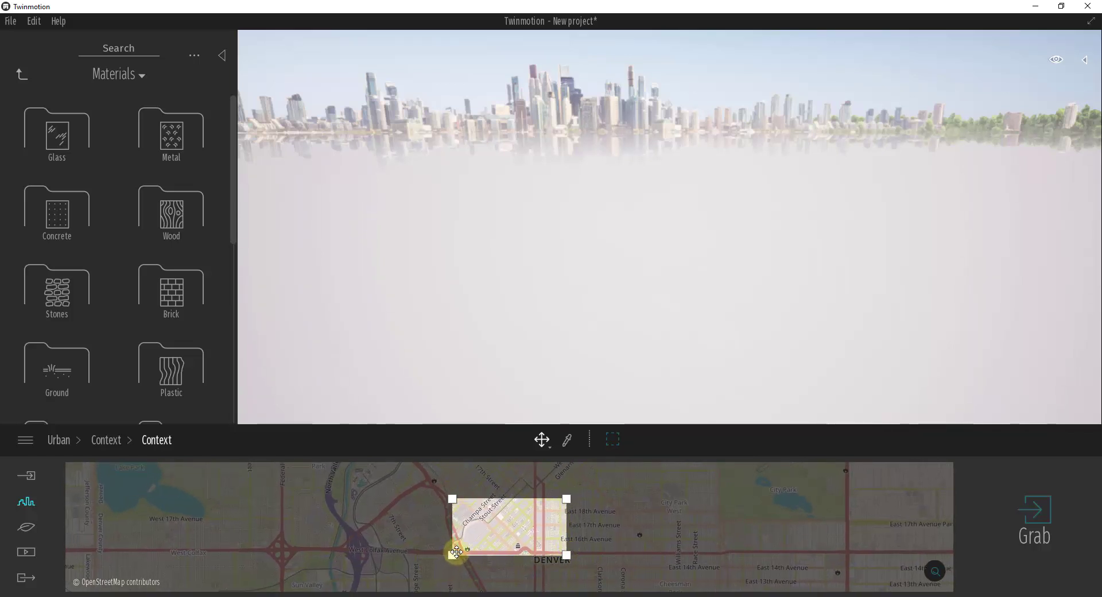
mouse_move(477, 540)
mouse_down()
mouse_move(492, 528)
mouse_move(487, 537)
mouse_up()
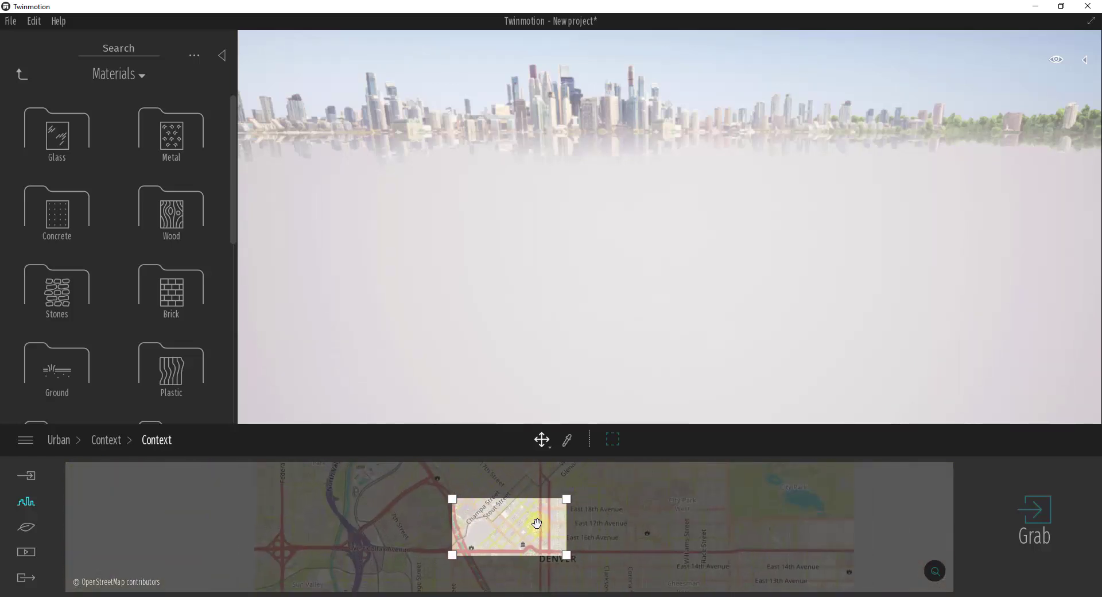
scroll(535, 520, down, 2)
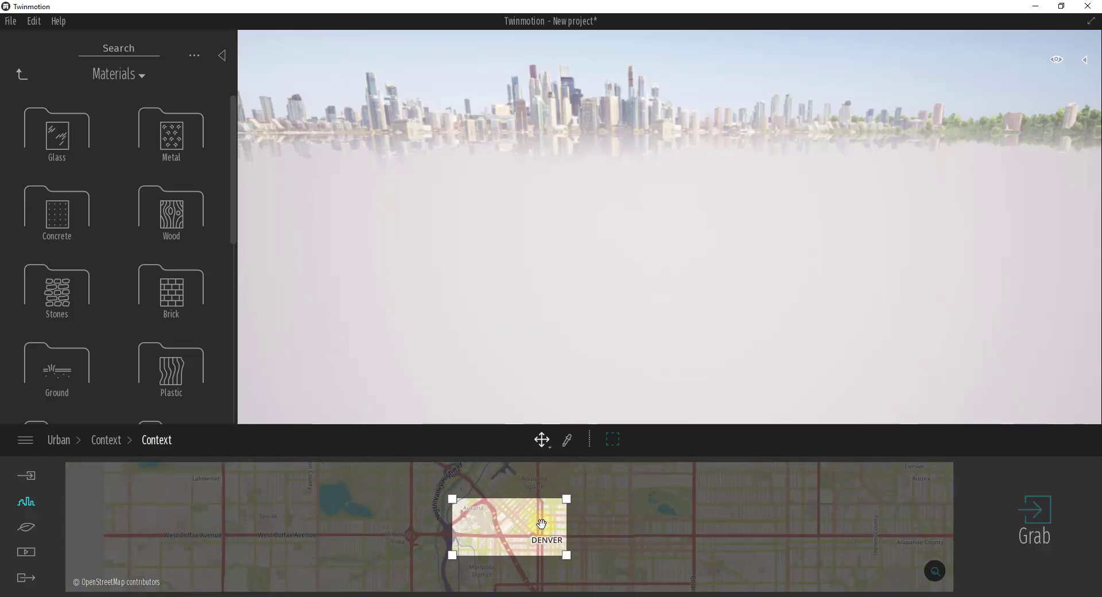
scroll(543, 520, down, 1)
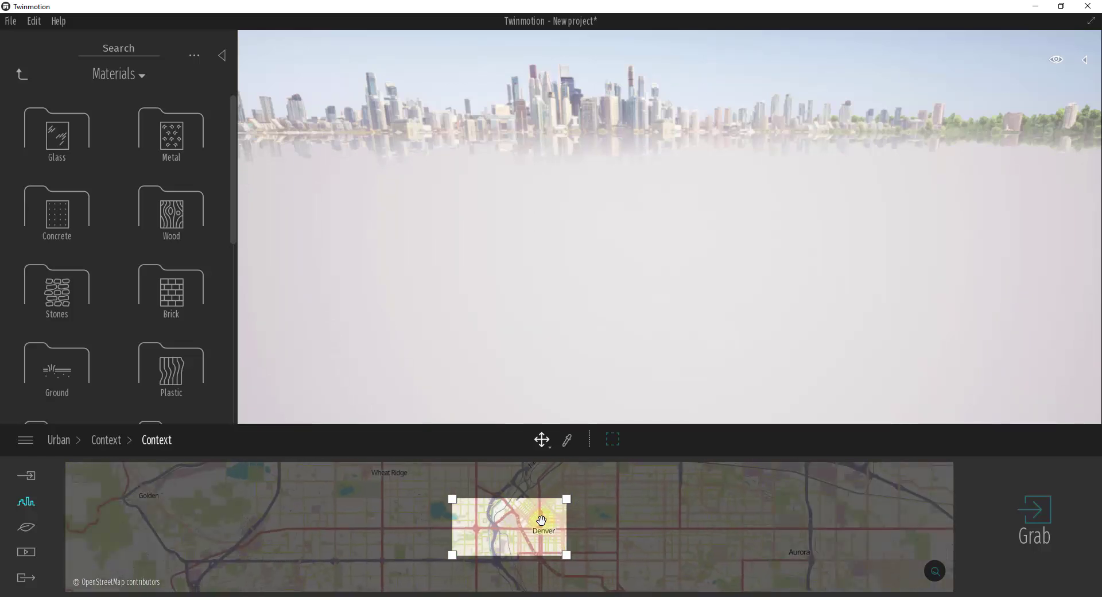
scroll(547, 520, up, 3)
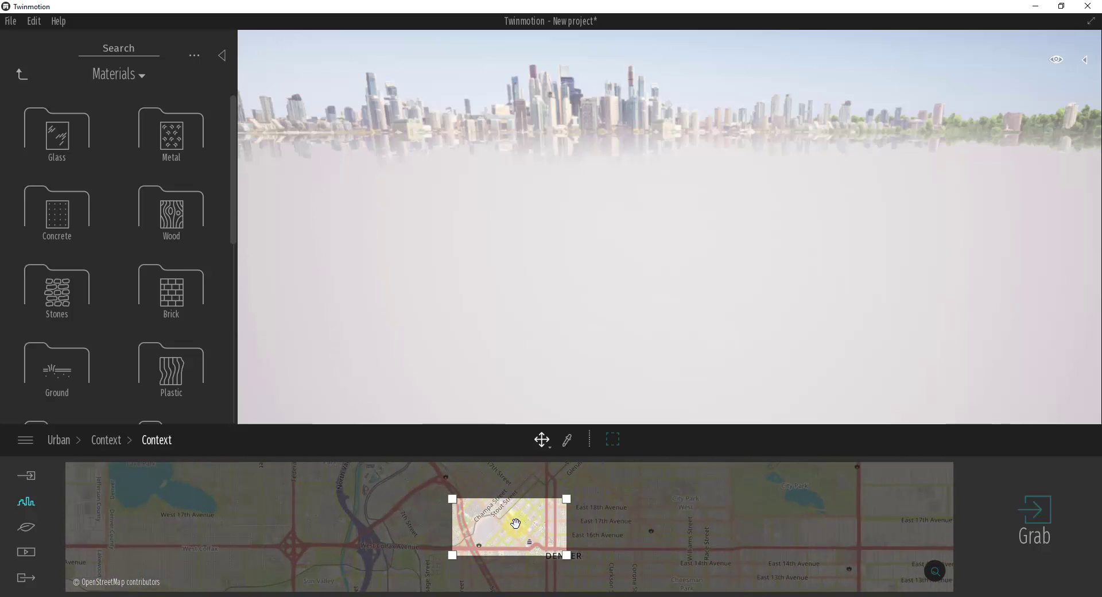
drag(516, 523, 519, 526)
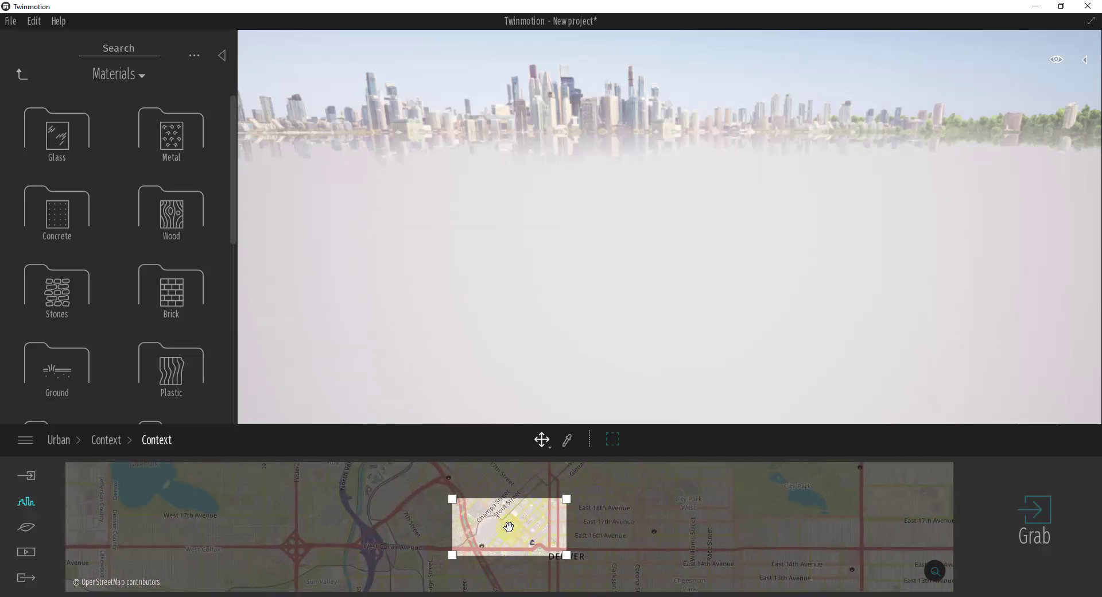
drag(521, 532, 517, 531)
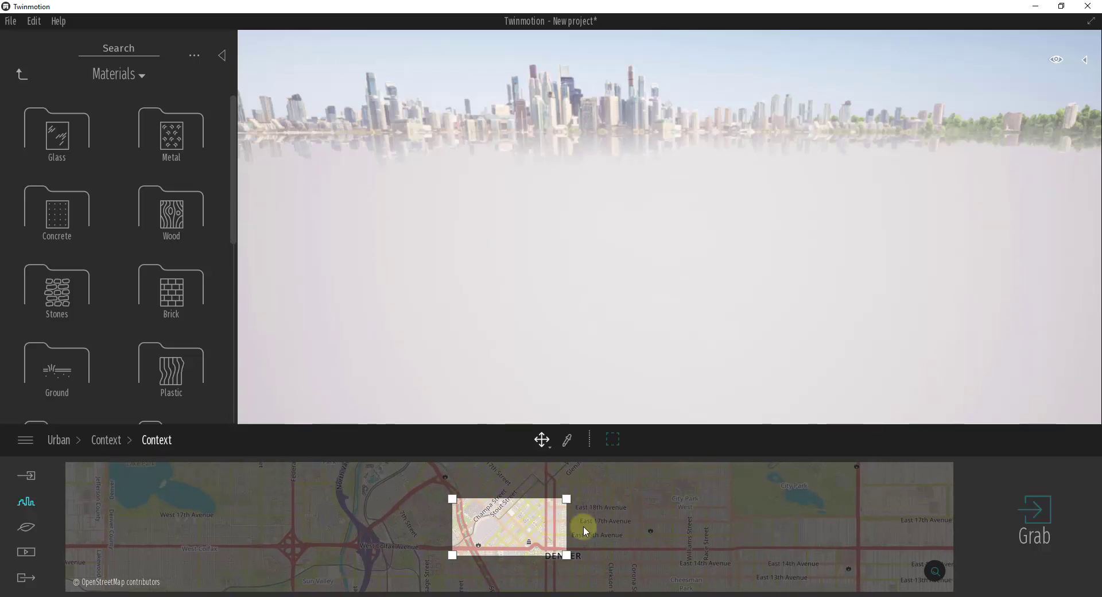
click(1035, 512)
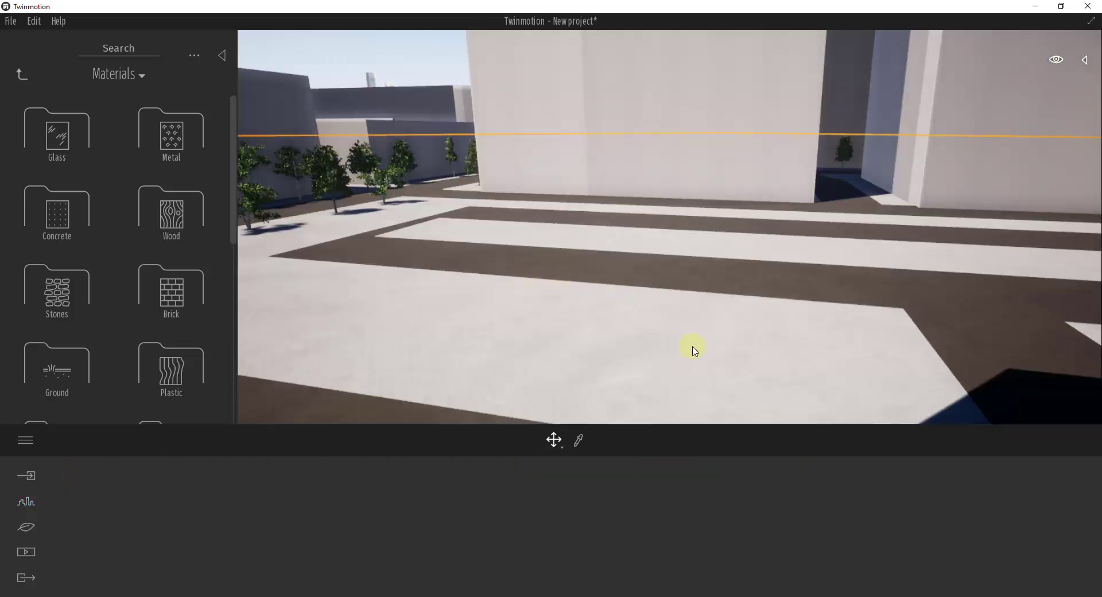
Set the navigation speed to car for moving around the imported city.
right_drag(693, 347, 689, 346)
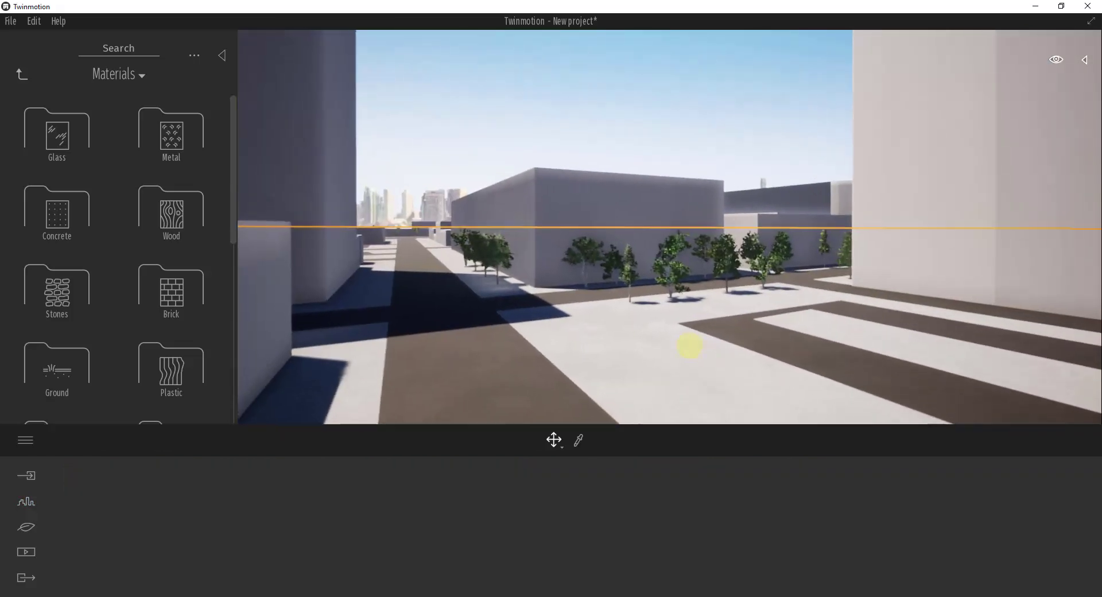
mouse_move(690, 346)
mouse_down()
mouse_move(696, 358)
mouse_move(746, 341)
mouse_up()
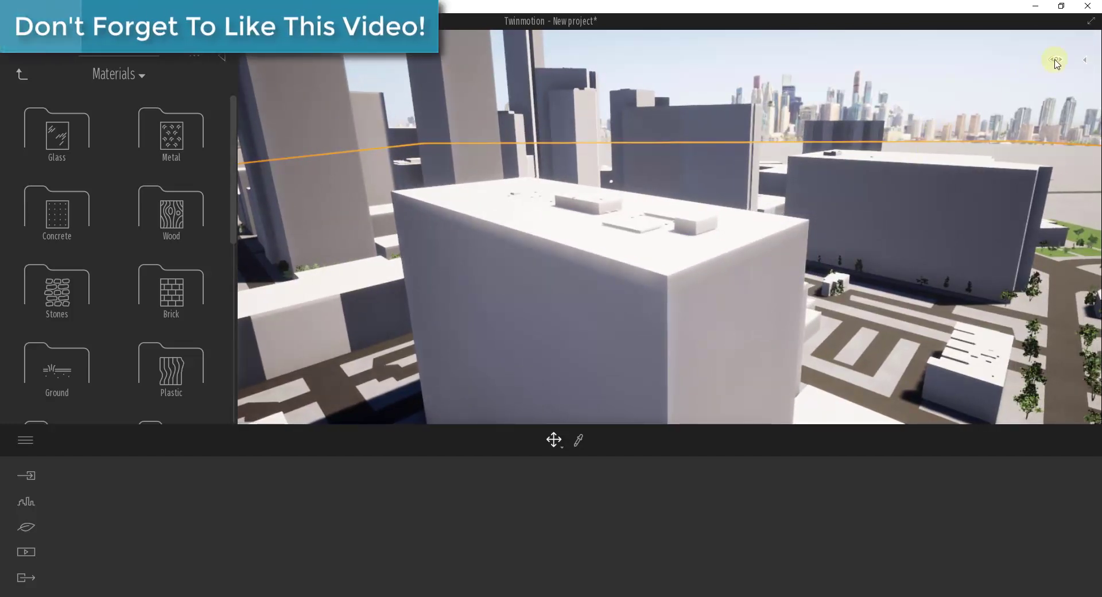
mouse_move(1055, 61)
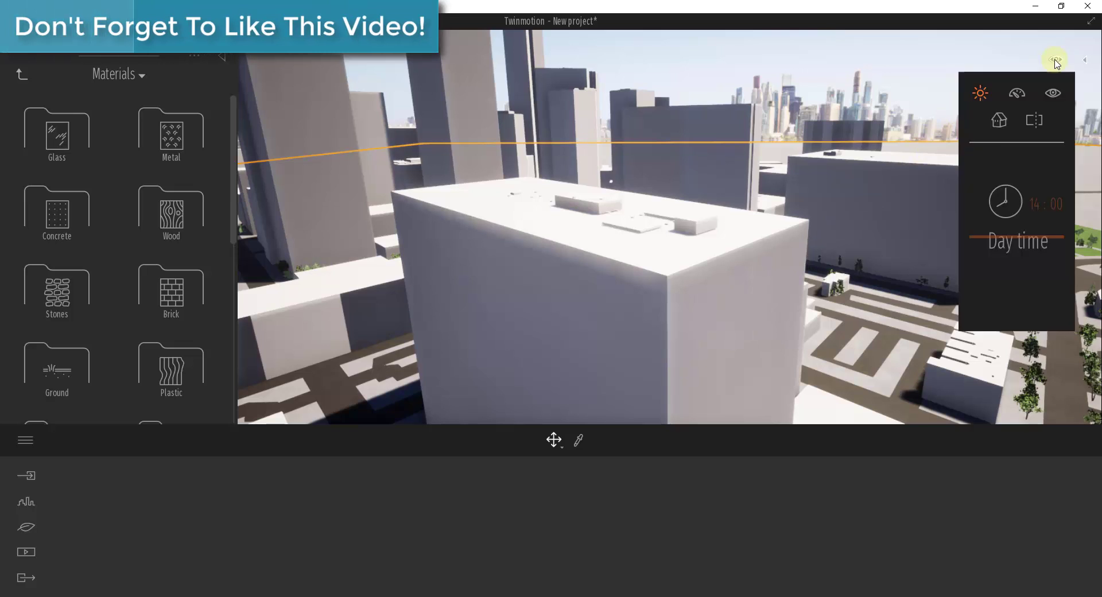
click(1018, 93)
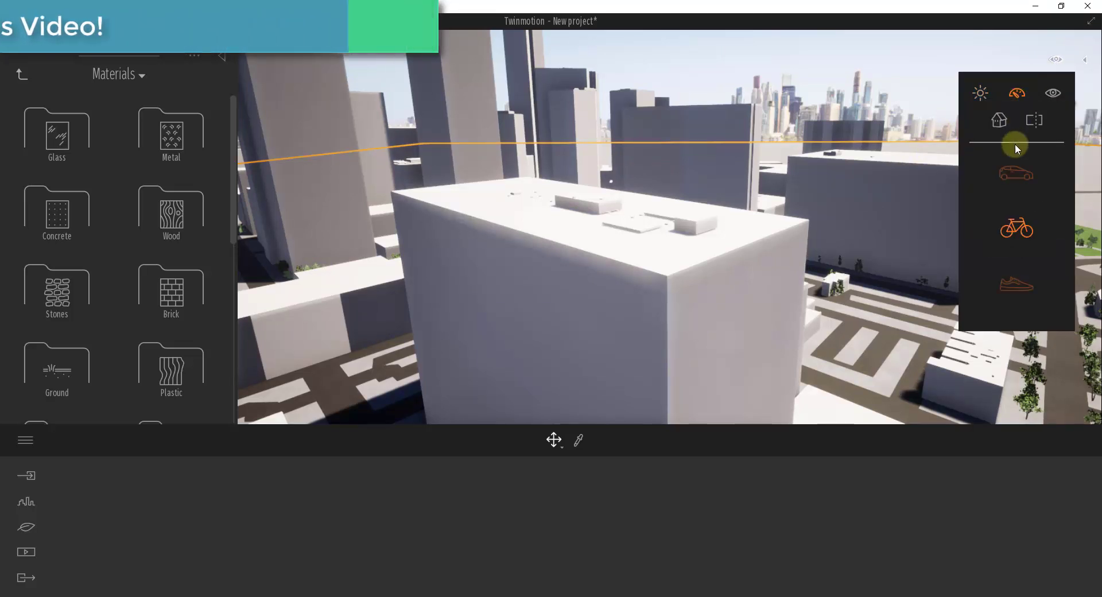
click(1016, 173)
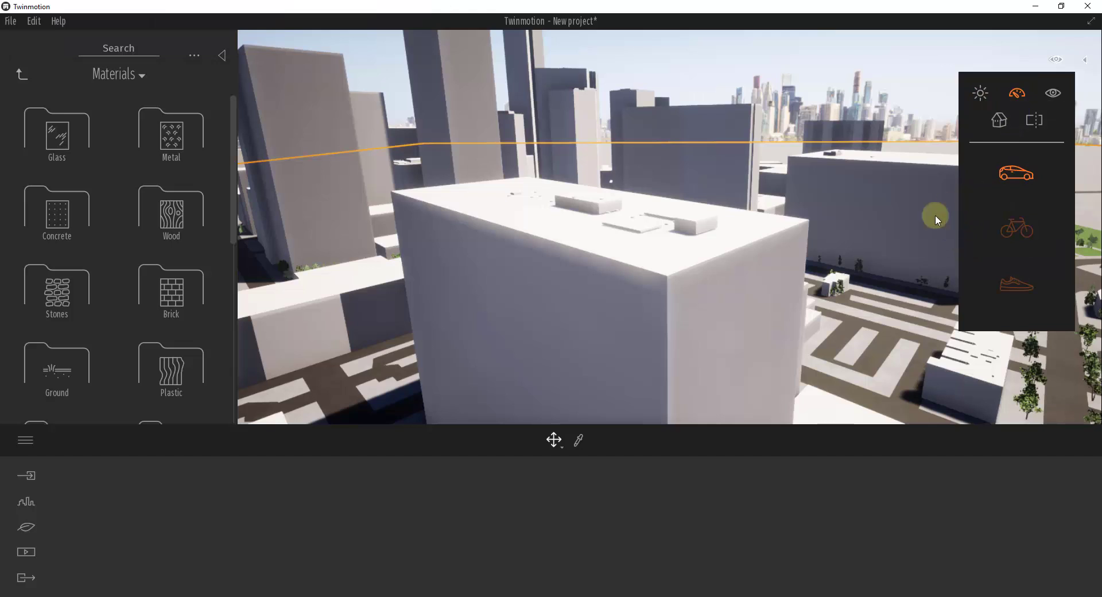
Examine the imported buildings, streets and trees from above.
right_drag(903, 280, 903, 281)
key(w)
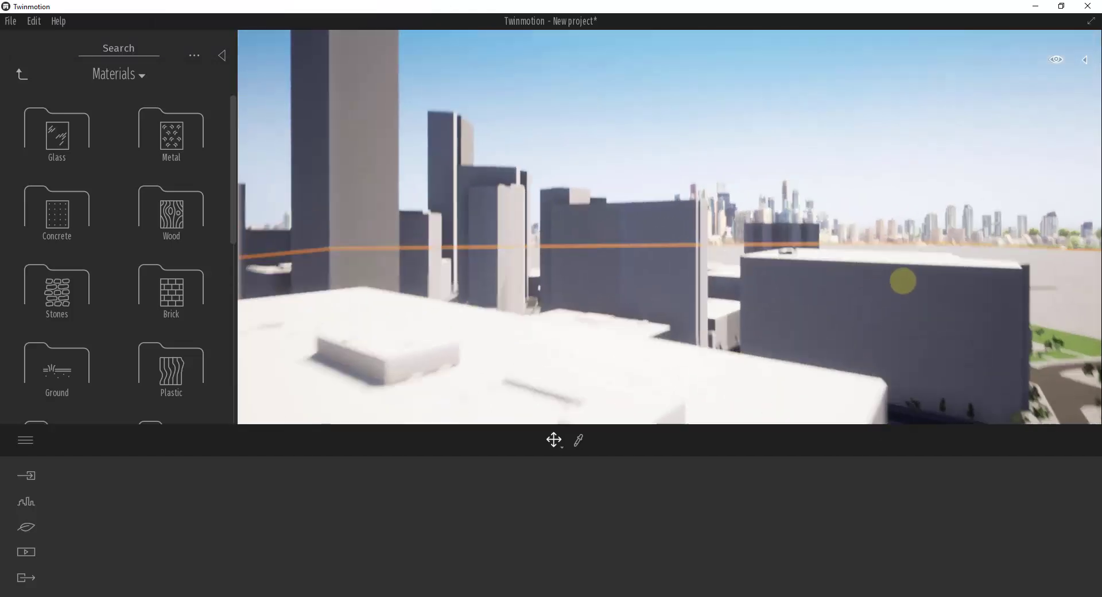
drag(902, 281, 902, 283)
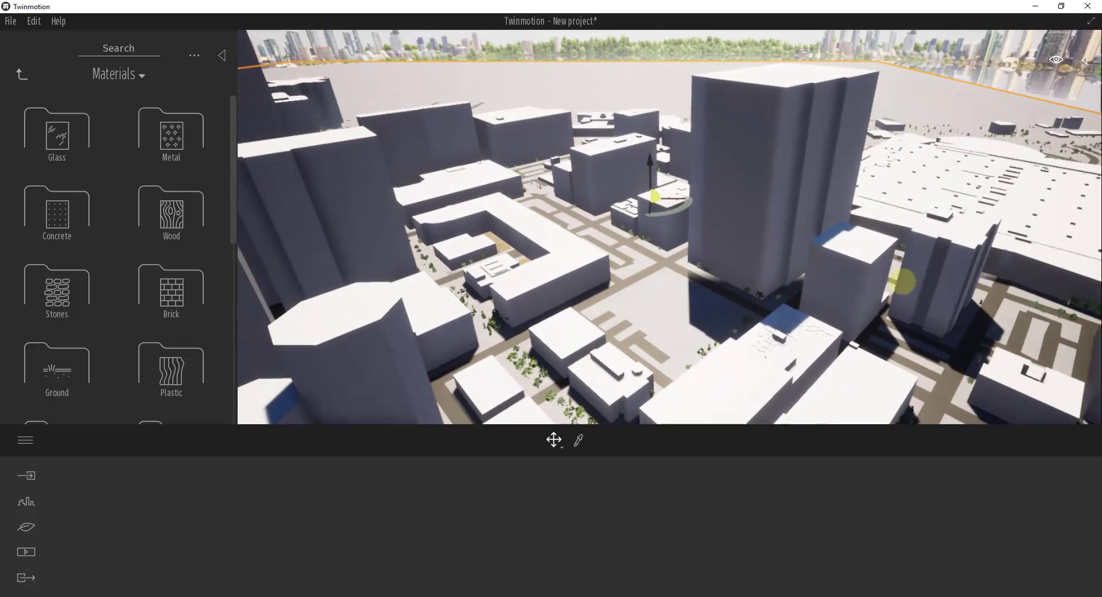
drag(902, 281, 620, 252)
mouse_move(606, 209)
mouse_down()
mouse_move(814, 189)
mouse_move(793, 303)
mouse_up()
Select individual imported street-level pieces to inspect them, and examine the park areas near the edge of the imported context.
click(742, 268)
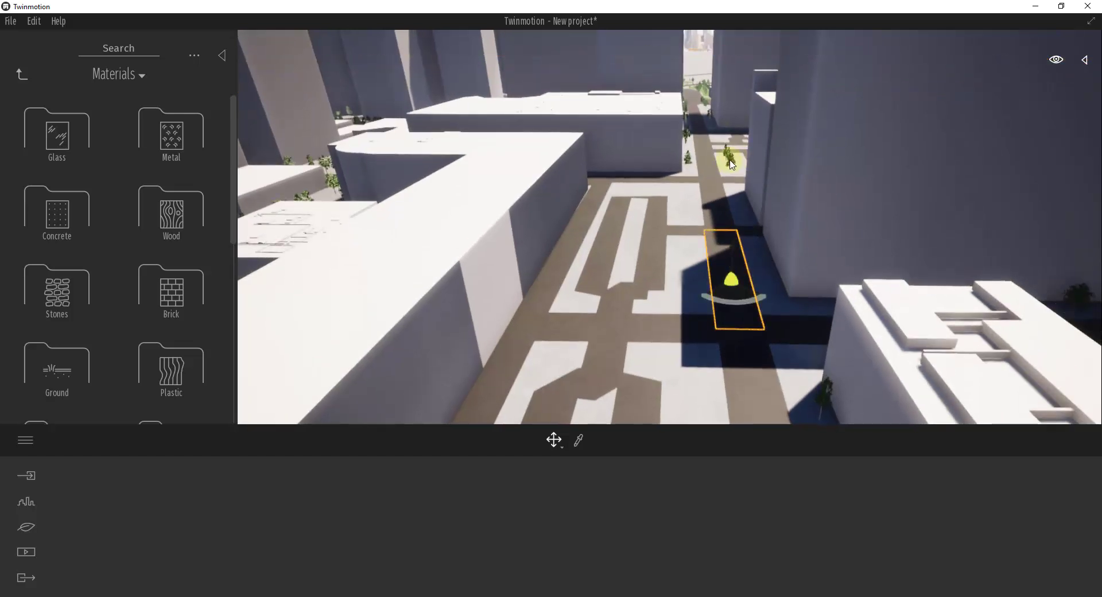
click(732, 168)
click(718, 254)
drag(736, 257, 716, 314)
right_drag(718, 306, 718, 306)
key(w)
drag(718, 305, 560, 208)
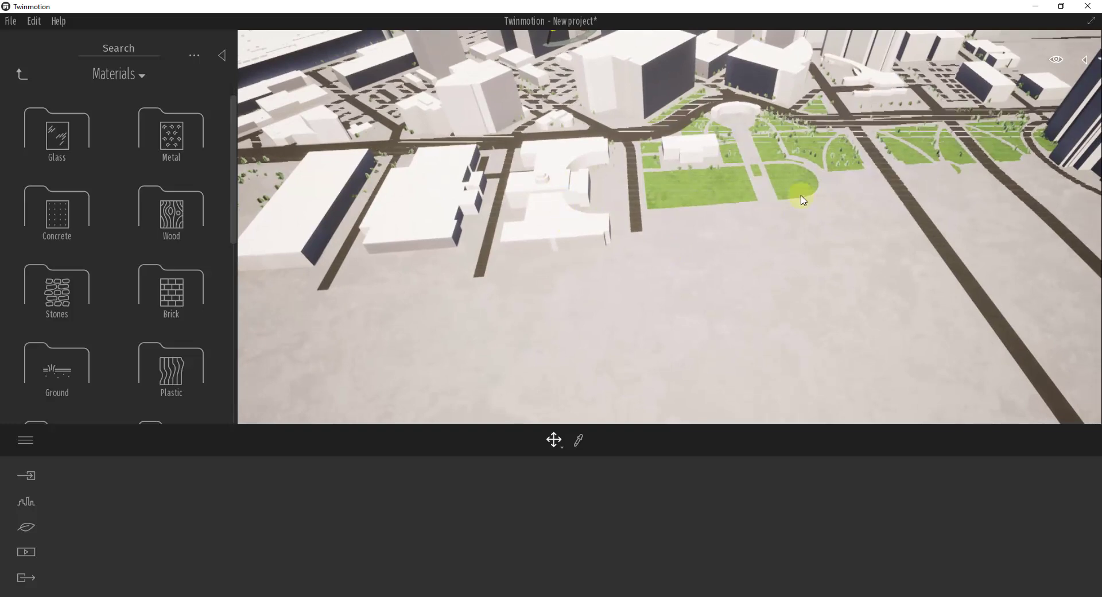
right_drag(681, 225, 681, 222)
drag(678, 221, 638, 261)
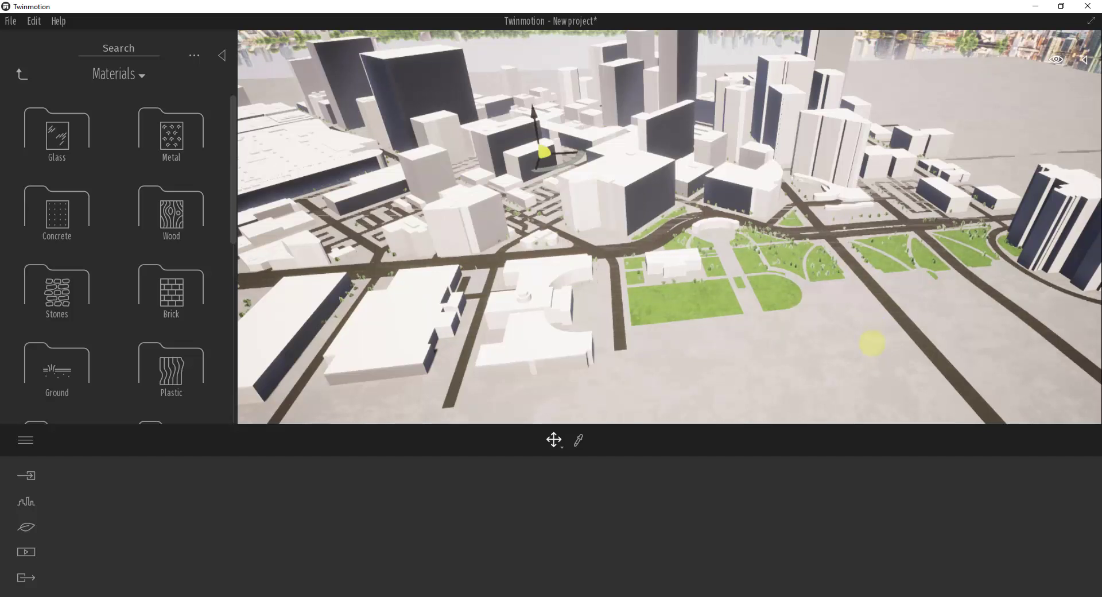
right_drag(872, 343, 872, 343)
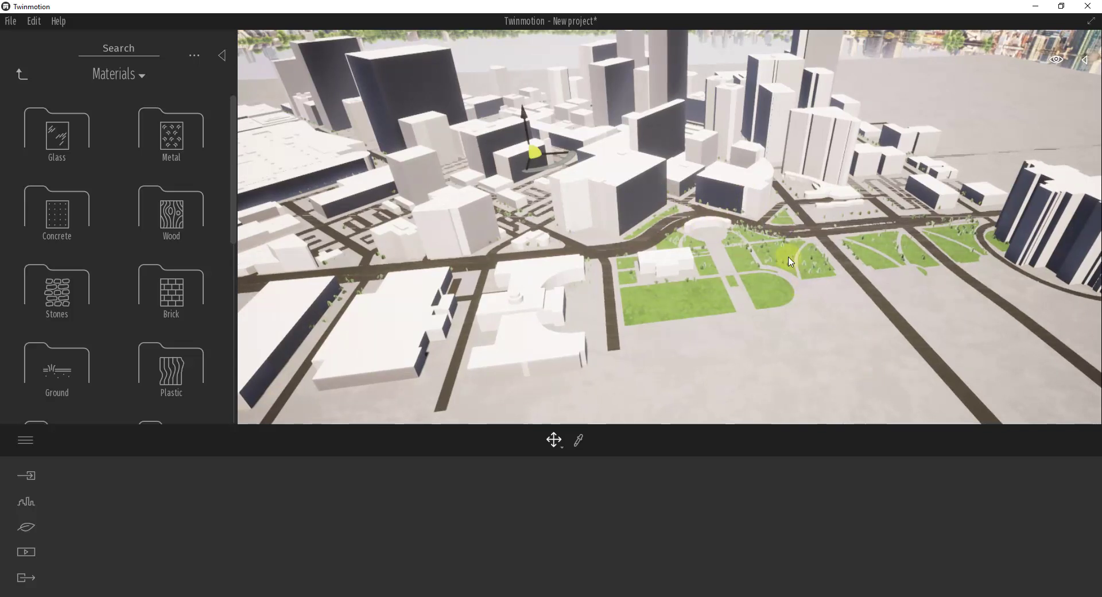
key(a)
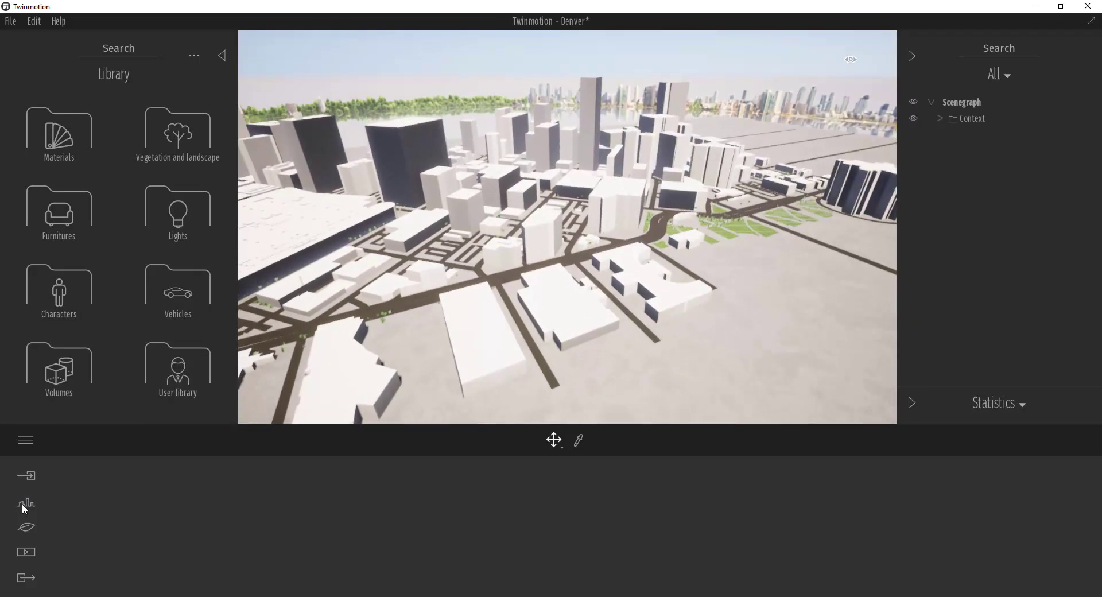
Open the urban context map and select the imported Context folder in the Scenegraph.
click(24, 504)
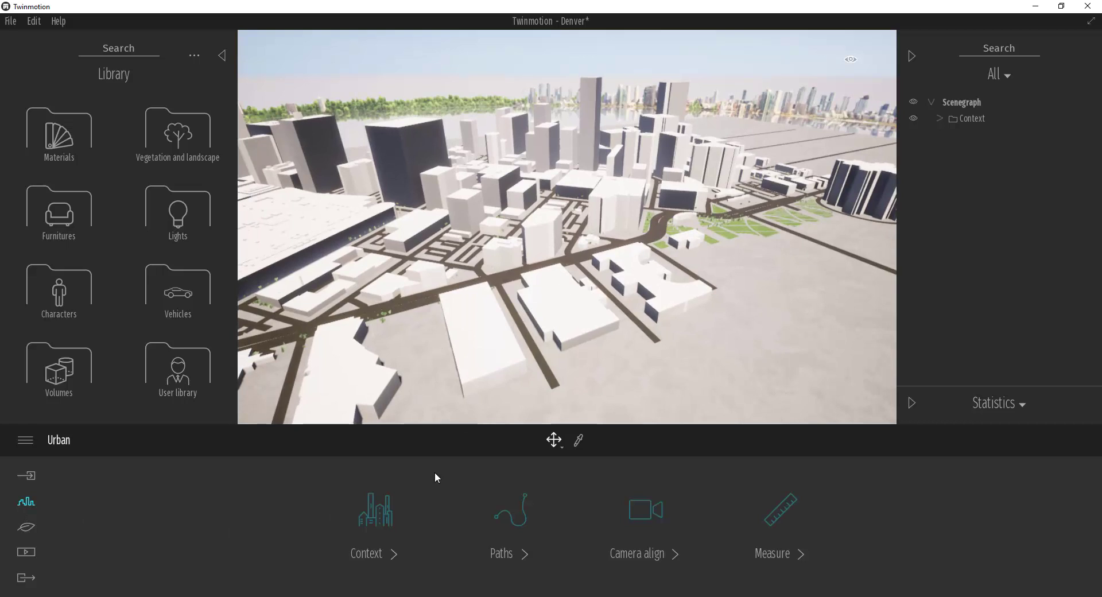
click(374, 521)
click(635, 515)
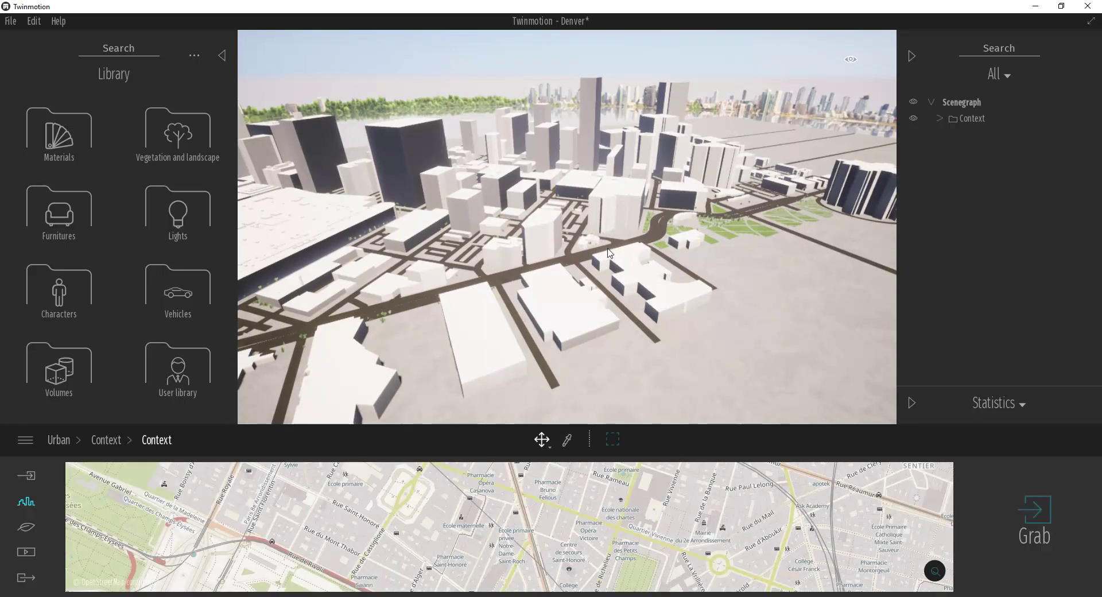
right_drag(608, 250, 601, 249)
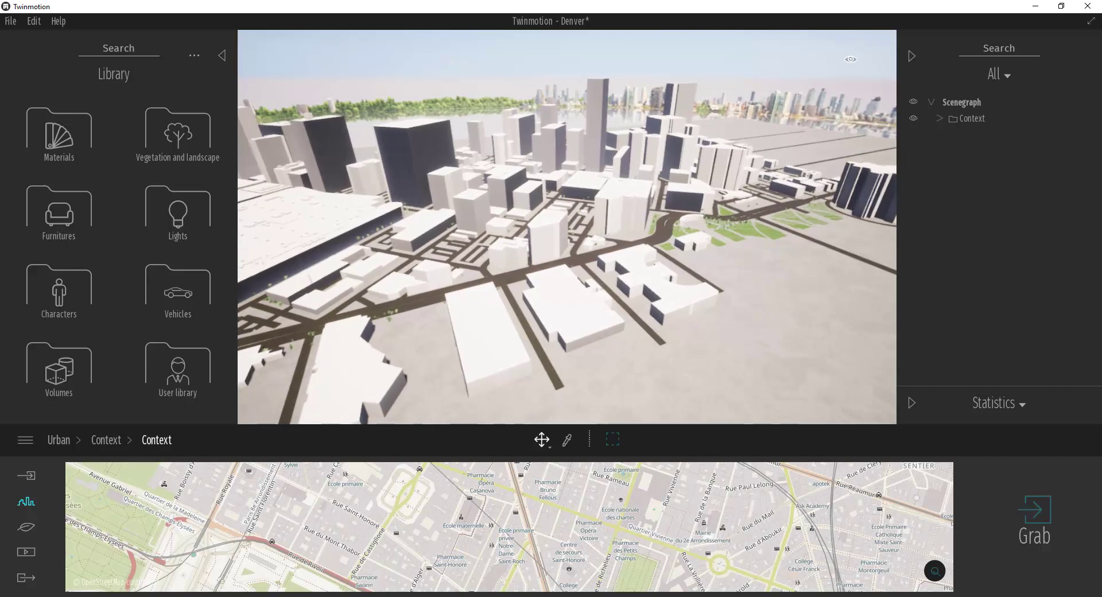
click(980, 118)
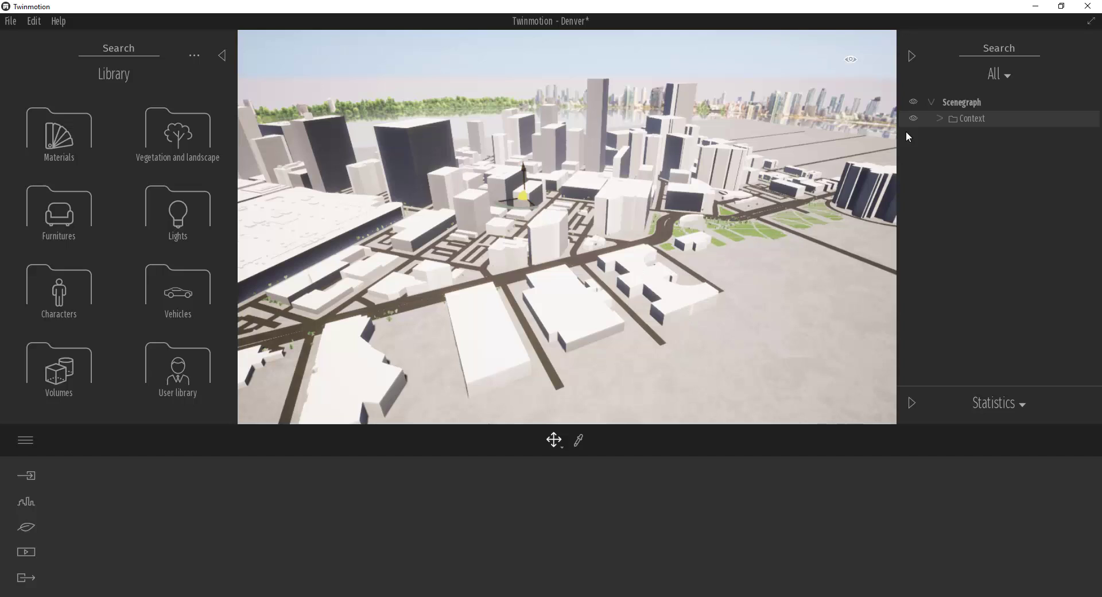
click(911, 54)
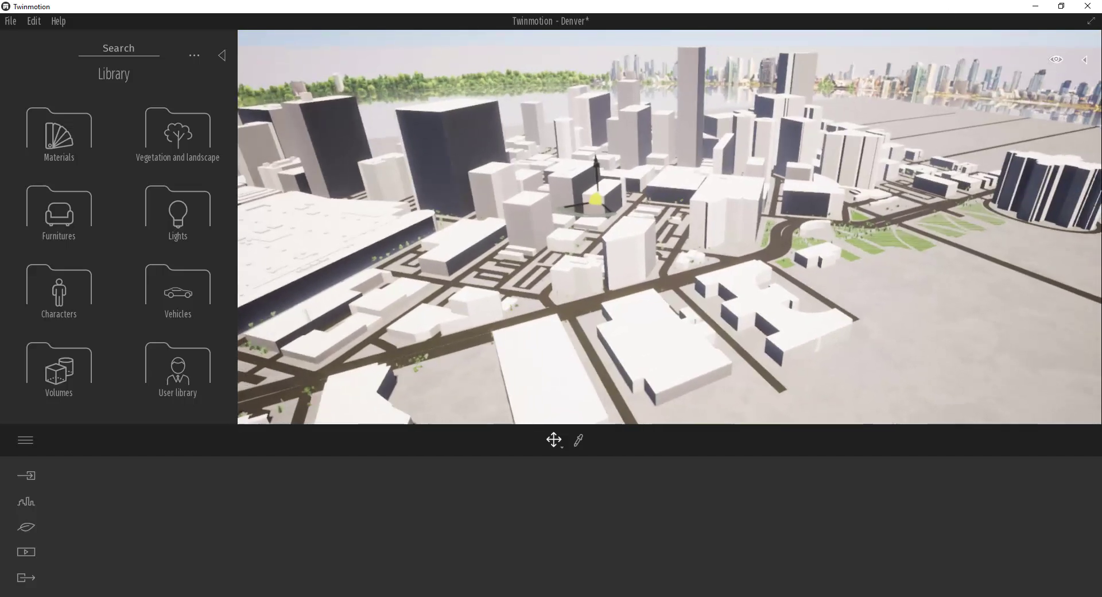
Create a new material for the context buildings and set its color to blue (#5855F4).
right_drag(669, 226, 621, 278)
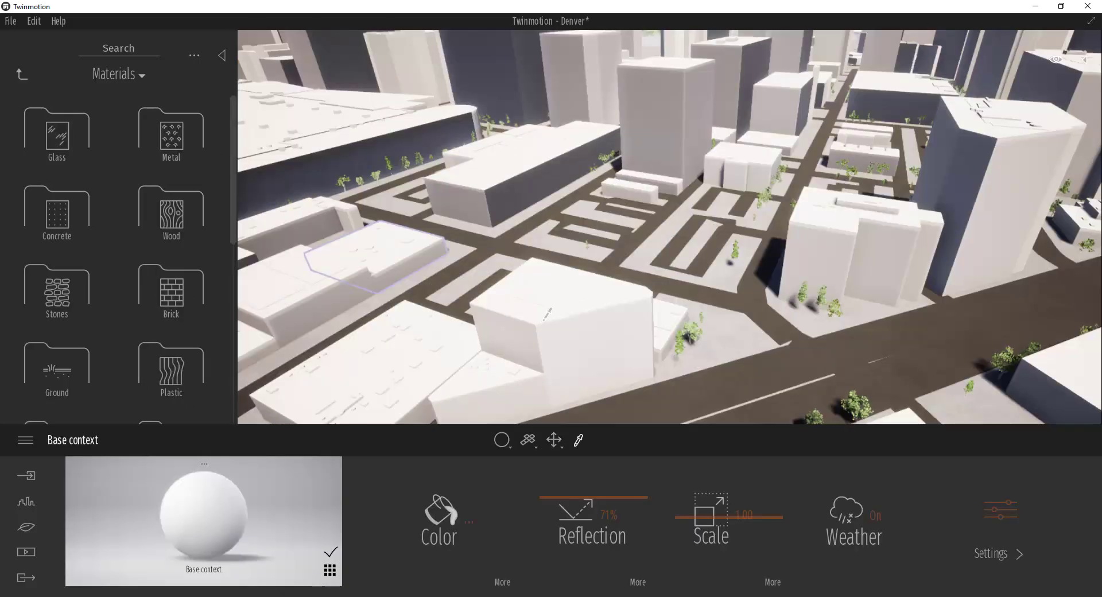
right_drag(557, 310, 545, 321)
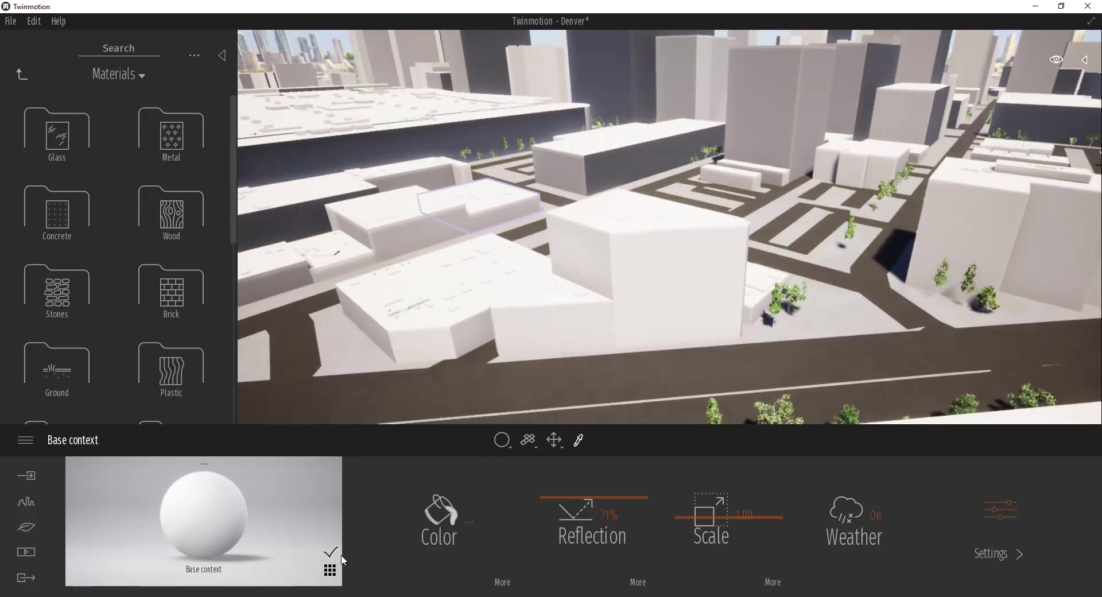
click(330, 571)
click(114, 494)
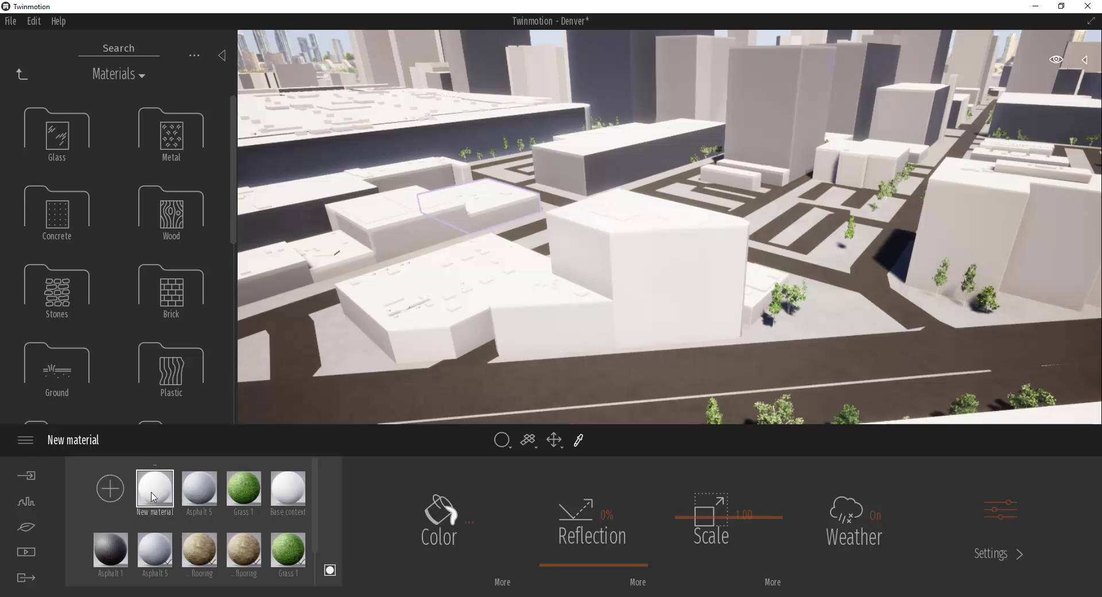
click(429, 539)
click(423, 247)
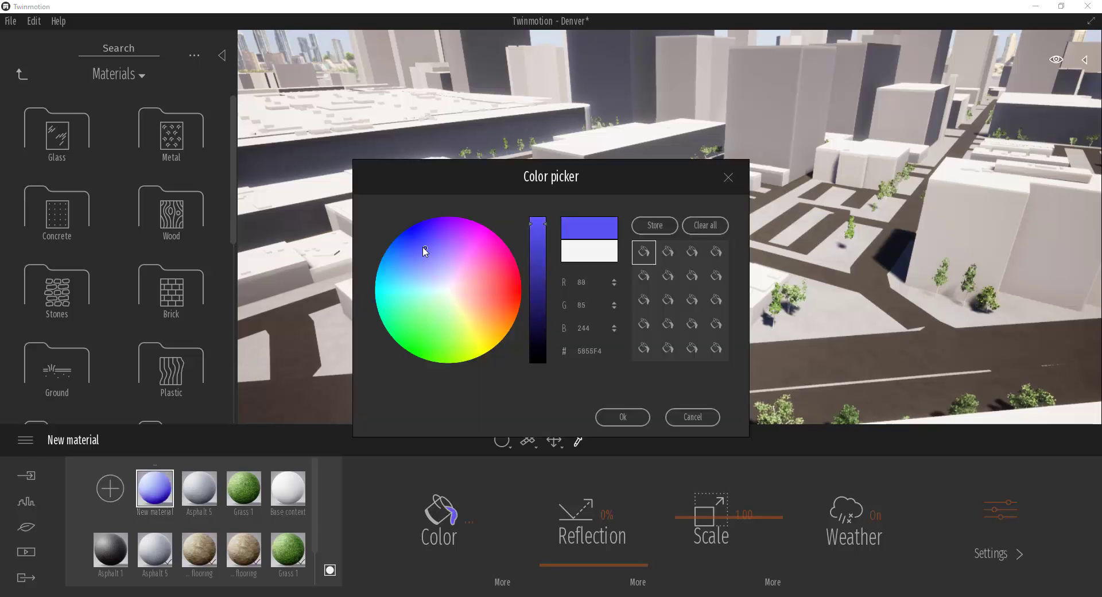
click(617, 417)
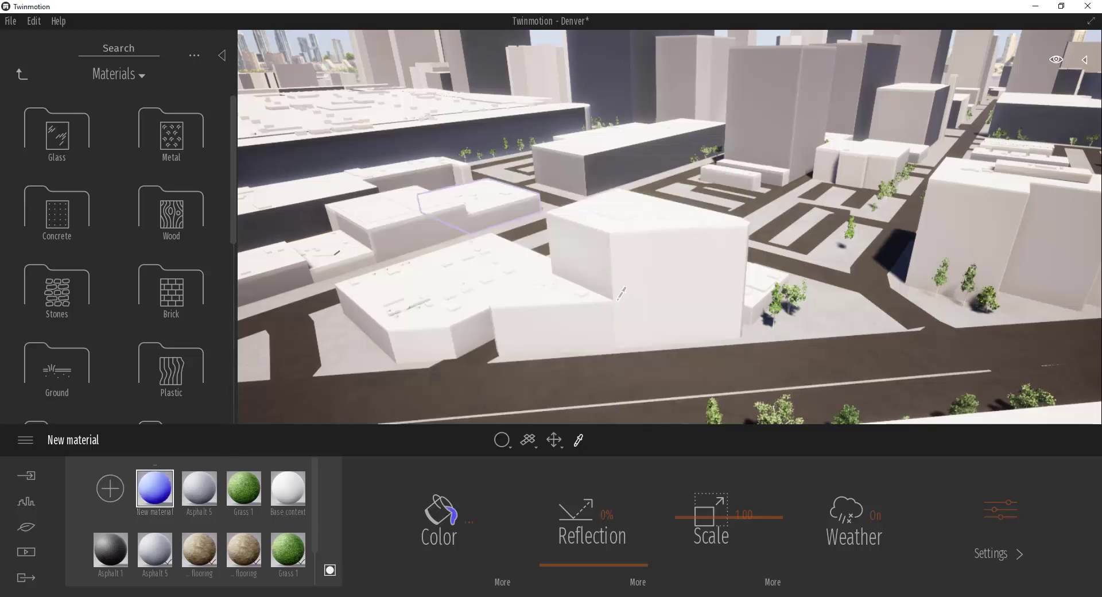
click(330, 569)
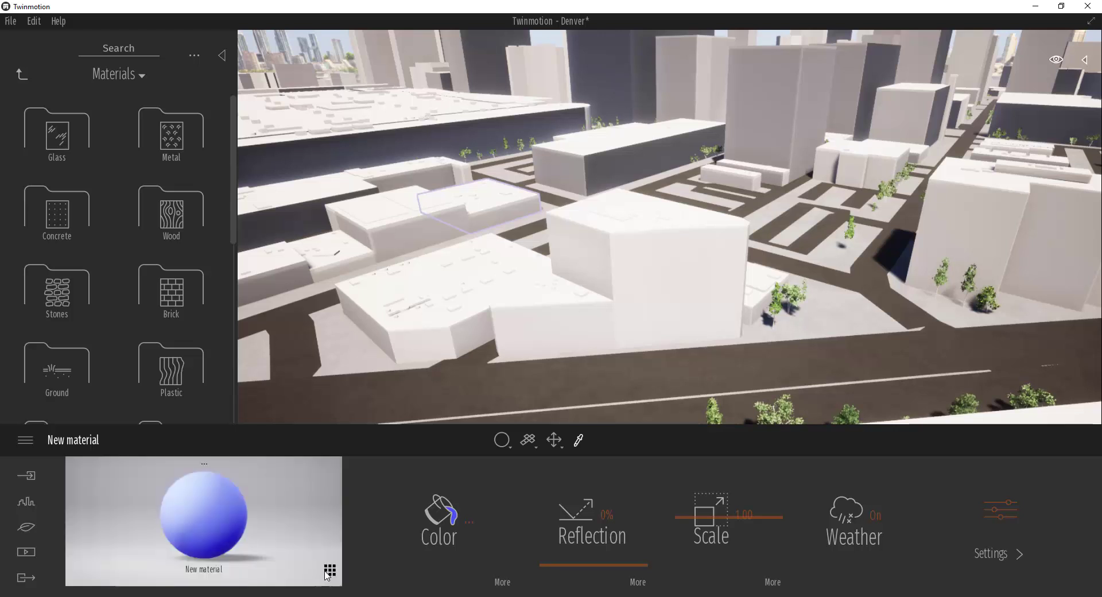
Try replacing the white material of all buildings with the new blue material, and undo the replacement.
click(206, 521)
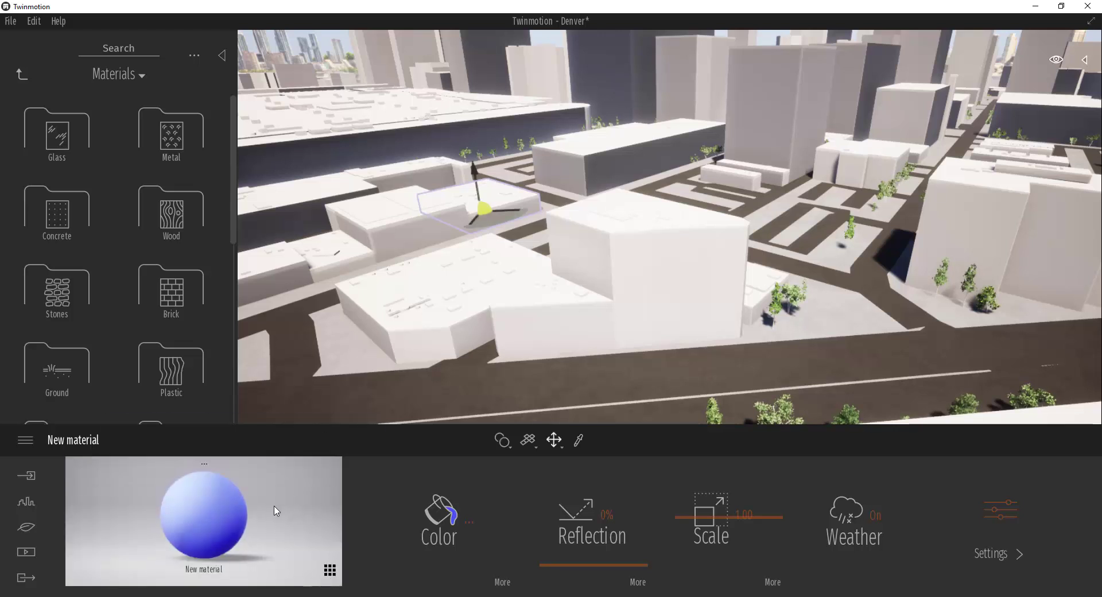
click(502, 441)
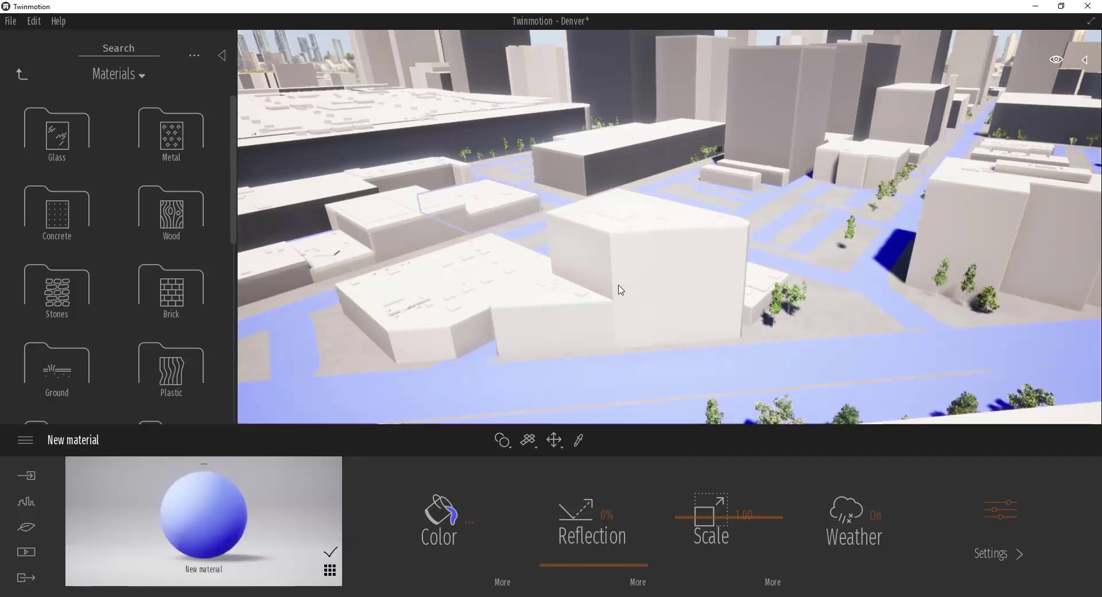
click(632, 287)
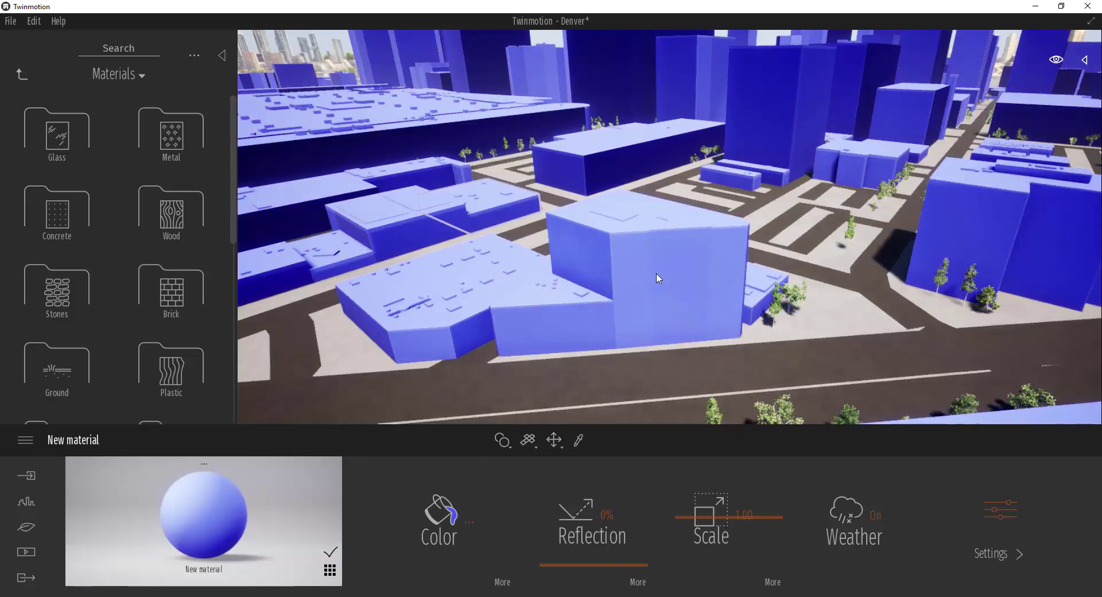
key(ctrl+z)
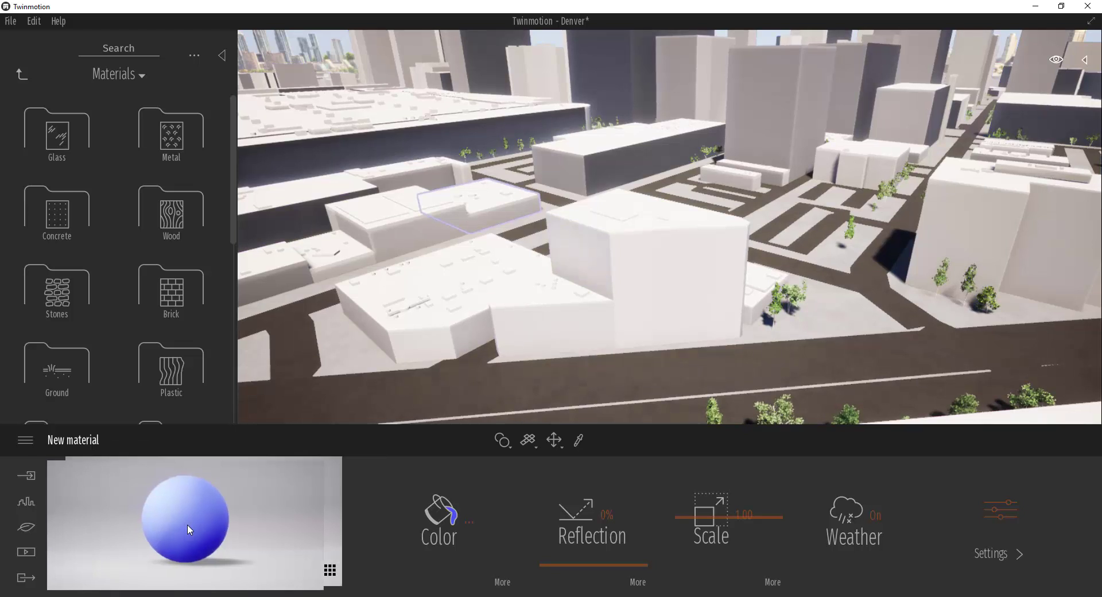
Set the material mode to Apply to object and apply the new blue material to the tall corner building.
click(502, 441)
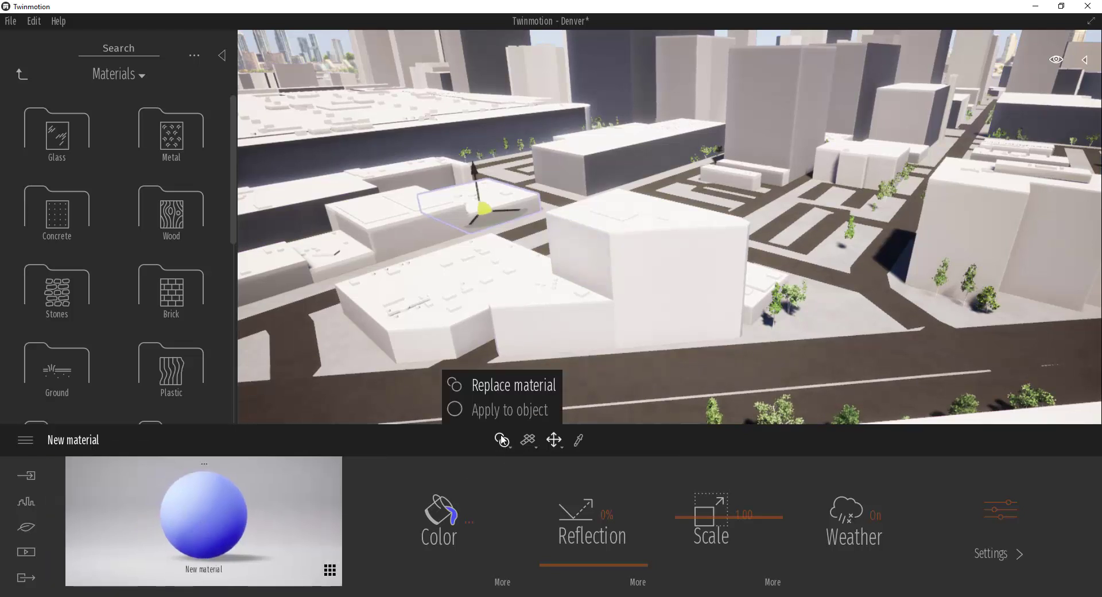
click(508, 405)
drag(265, 502, 581, 335)
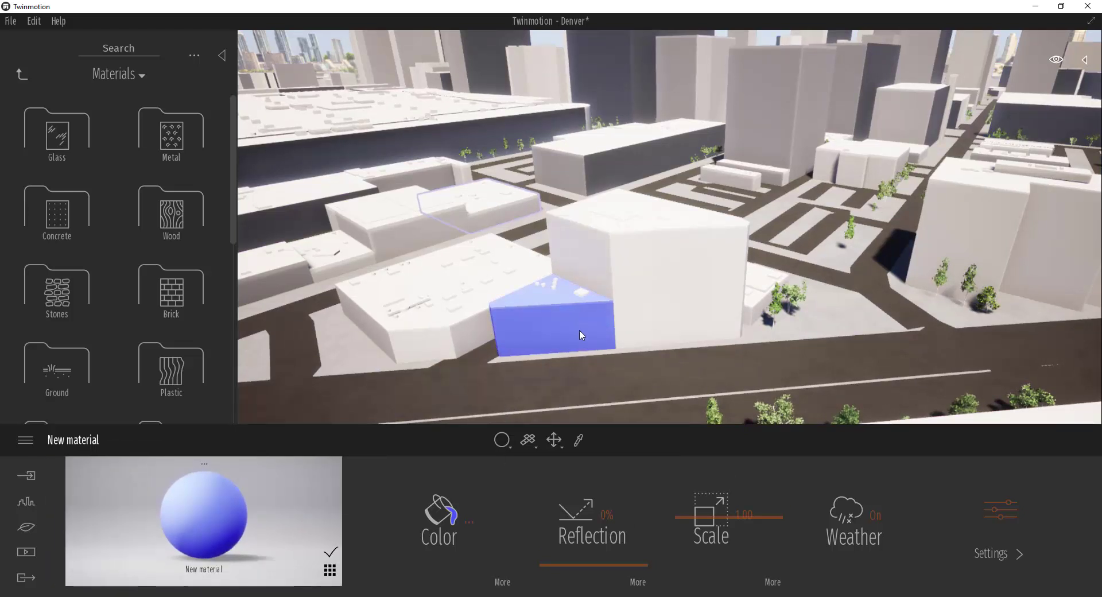
drag(209, 509, 595, 257)
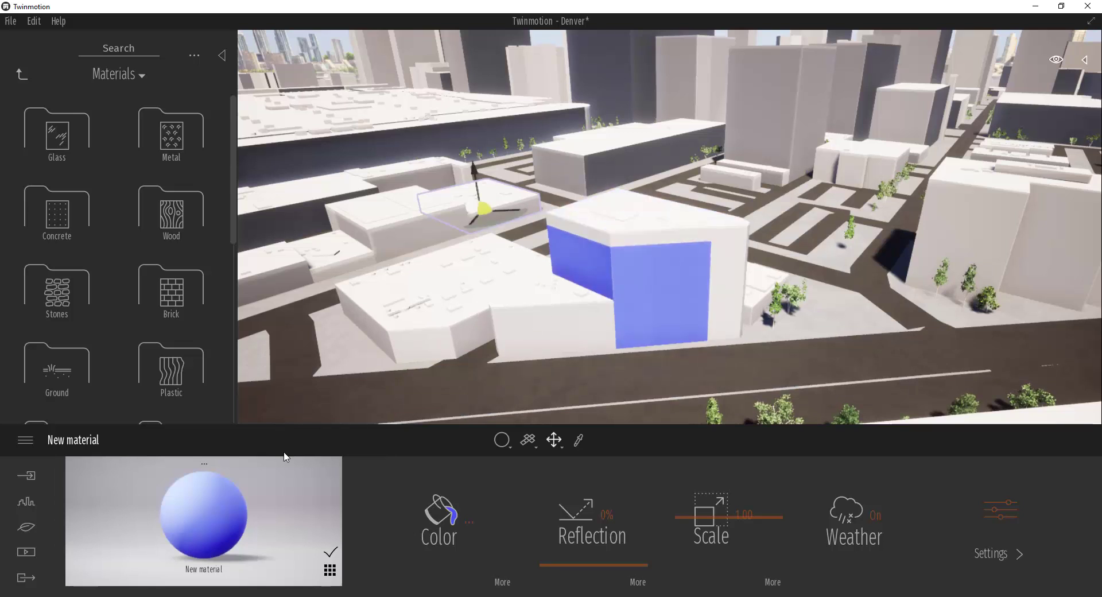
drag(200, 517, 571, 346)
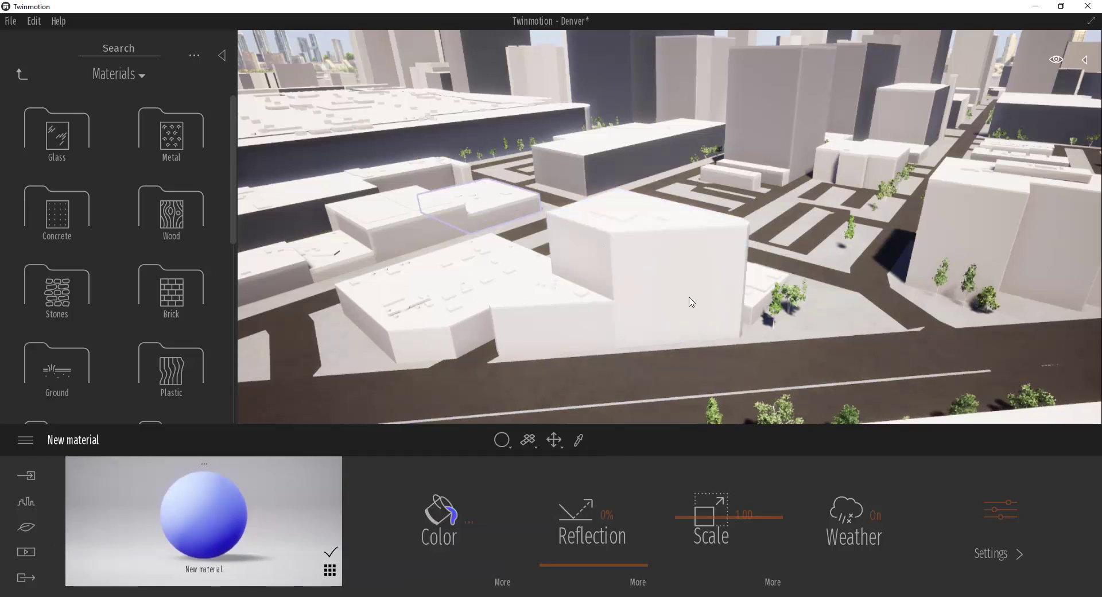
drag(691, 302, 683, 304)
drag(202, 519, 557, 321)
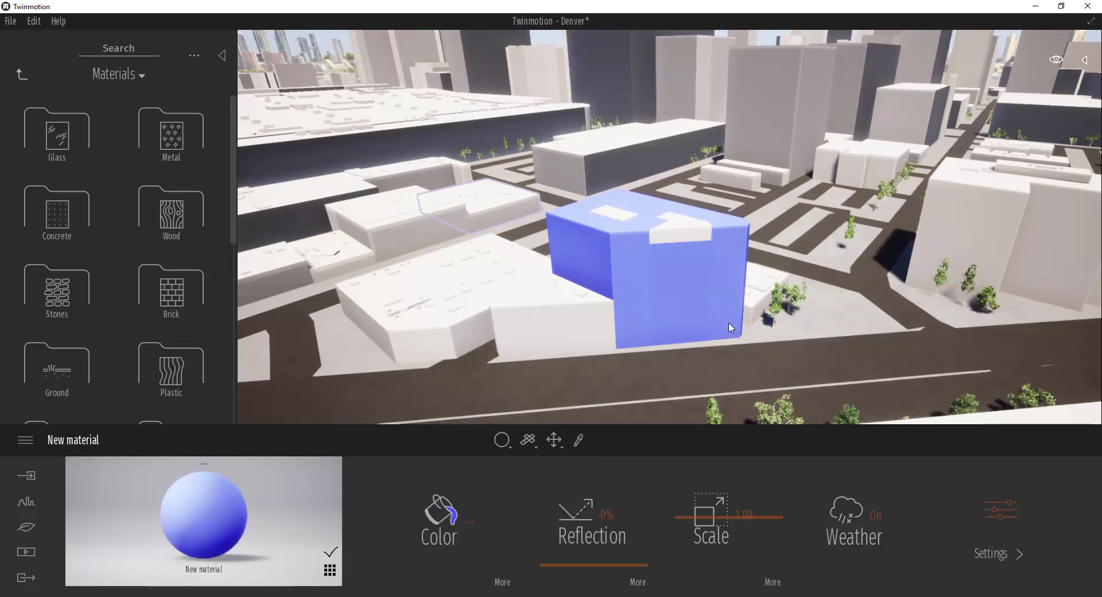
Apply the blue material to the rooftop structure near the front edge of the tall corner building.
right_drag(740, 319, 651, 312)
key(d)
key(w)
drag(241, 492, 740, 207)
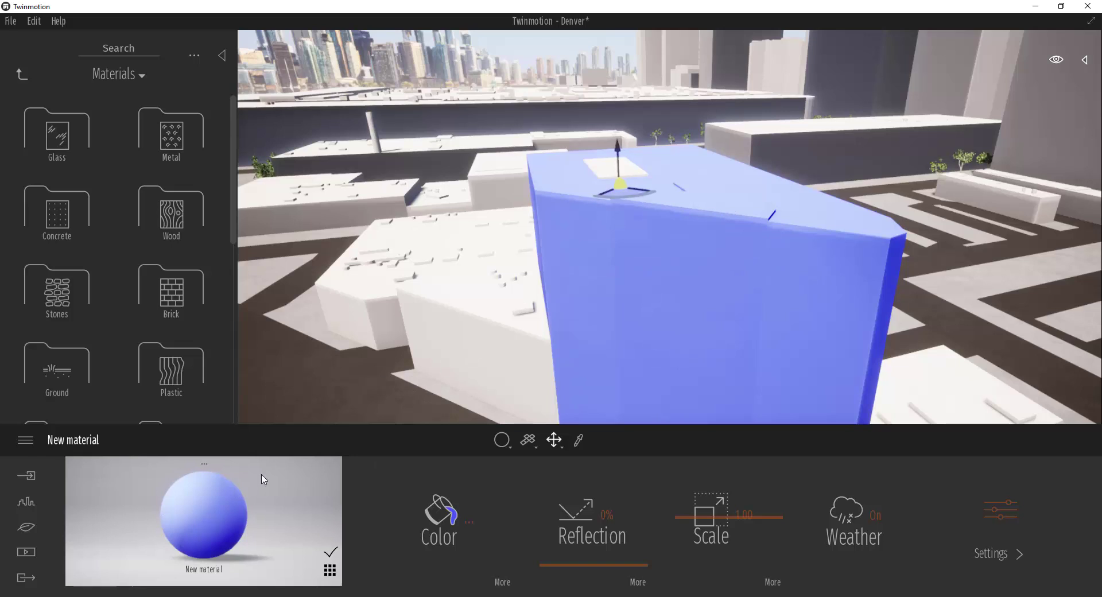
Apply the blue material to the low building adjoining the tall corner building.
drag(262, 474, 429, 365)
mouse_move(404, 303)
mouse_down()
mouse_move(392, 296)
mouse_move(410, 302)
mouse_up()
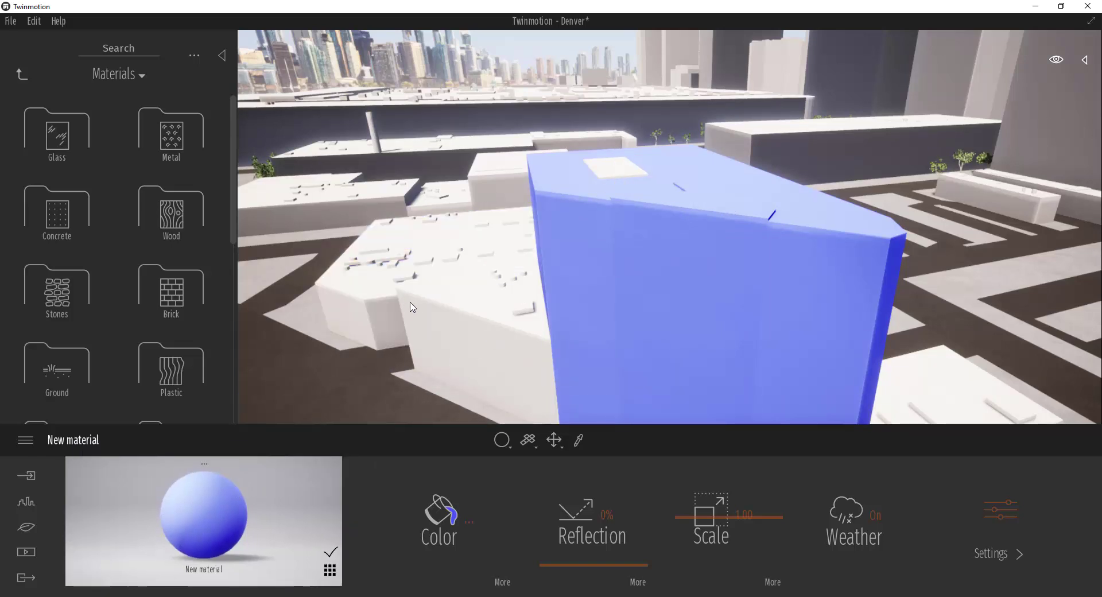
drag(543, 341, 222, 518)
middle_drag(543, 342, 517, 258)
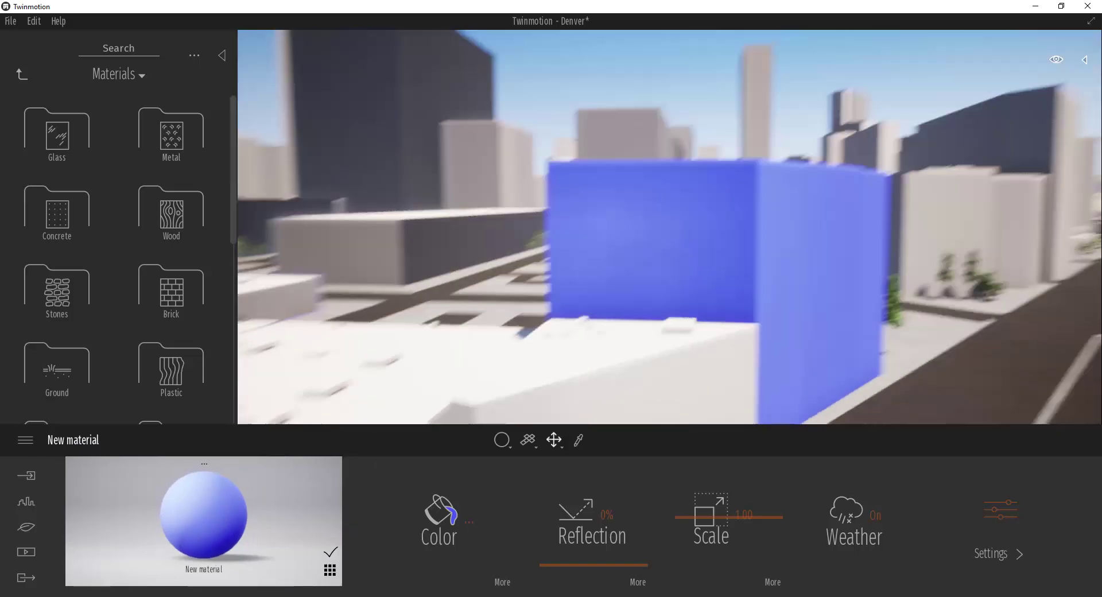
drag(222, 511, 738, 334)
shift+middle_drag(738, 334, 711, 294)
scroll(711, 294, down, 5)
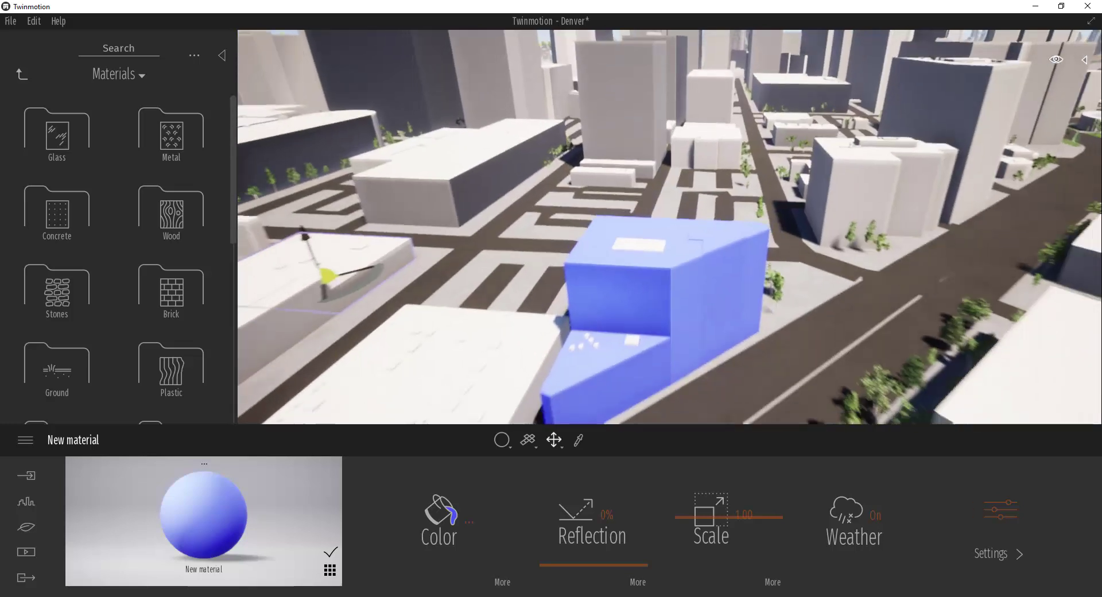
Raise the road segment at the street intersection slightly above the ground, and undo the move.
right_drag(712, 294, 765, 319)
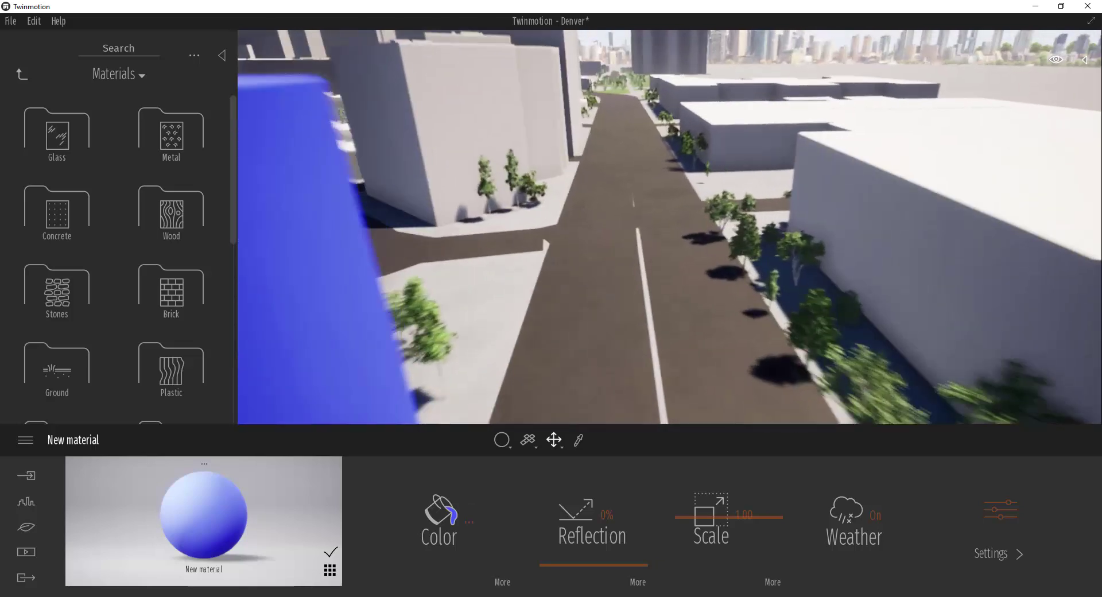
key(w)
right_drag(702, 330, 676, 294)
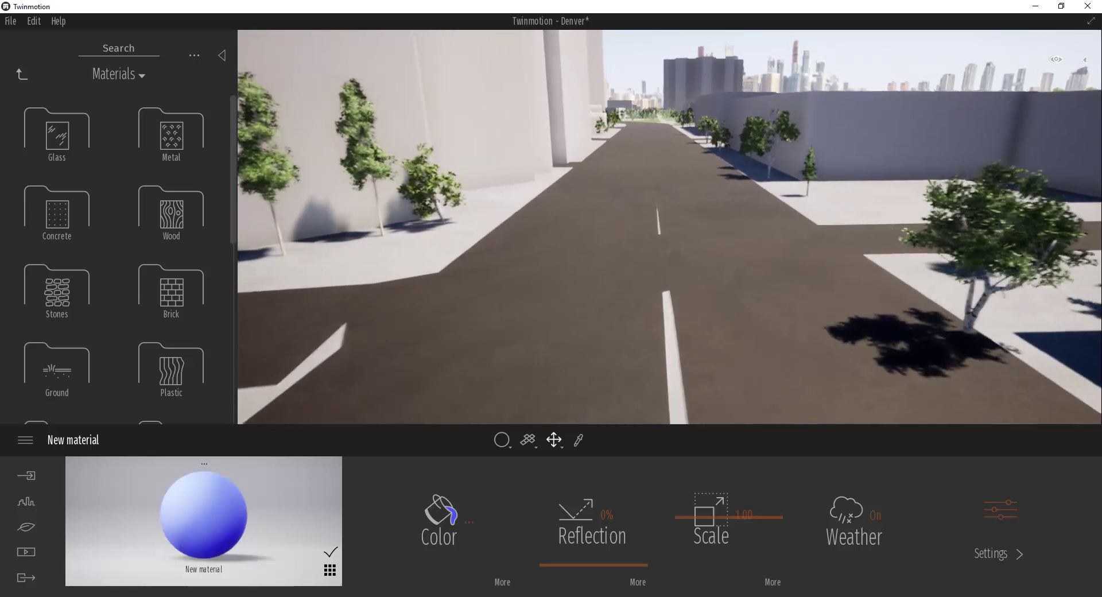
click(707, 275)
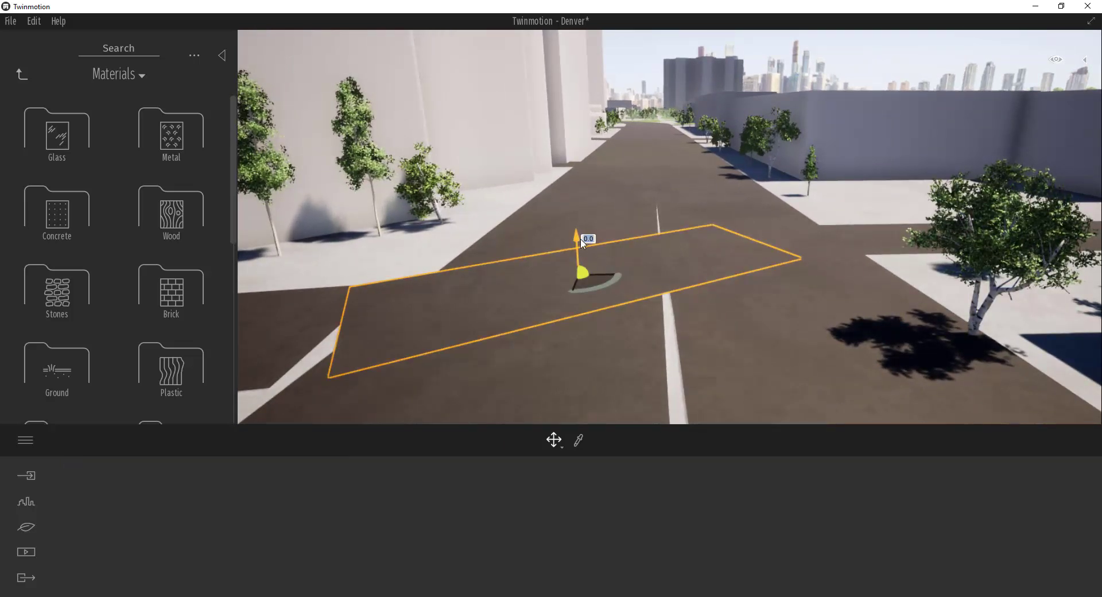
drag(583, 244, 581, 217)
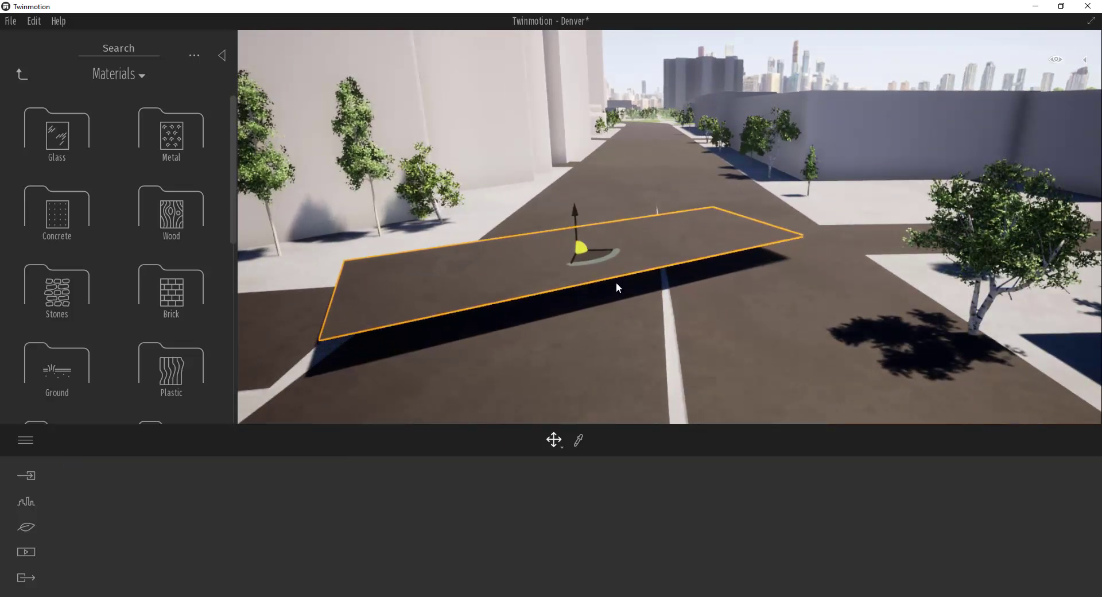
key(ctrl+z)
Sample the main road's Asphalt 1 material and set the material mode to Replace material.
right_drag(664, 328, 631, 325)
right_drag(672, 280, 598, 319)
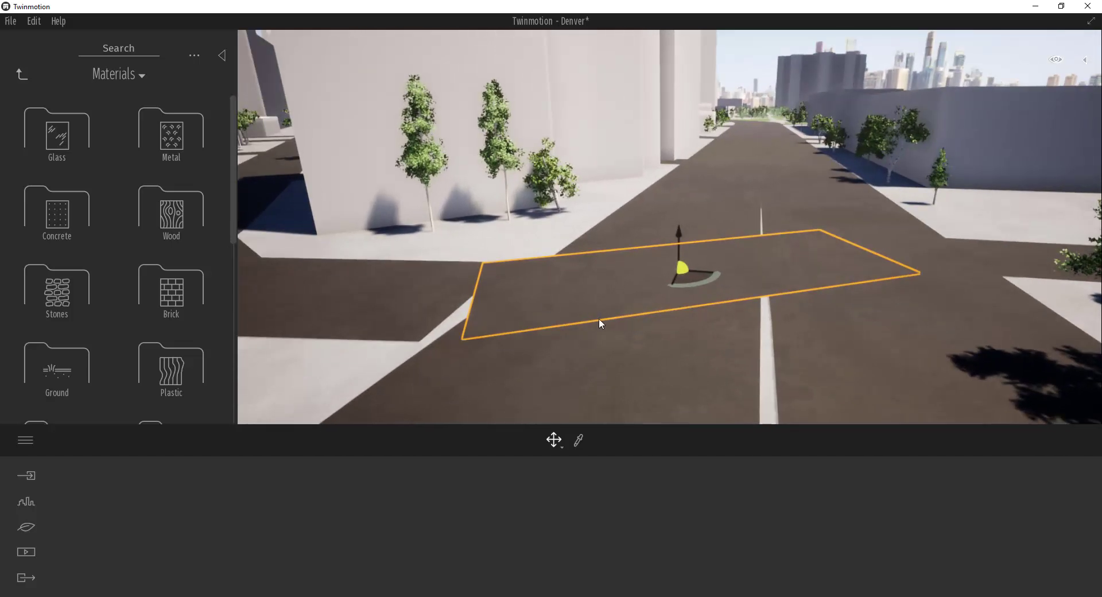
right_drag(664, 287, 795, 332)
key(e)
key(s)
key(w)
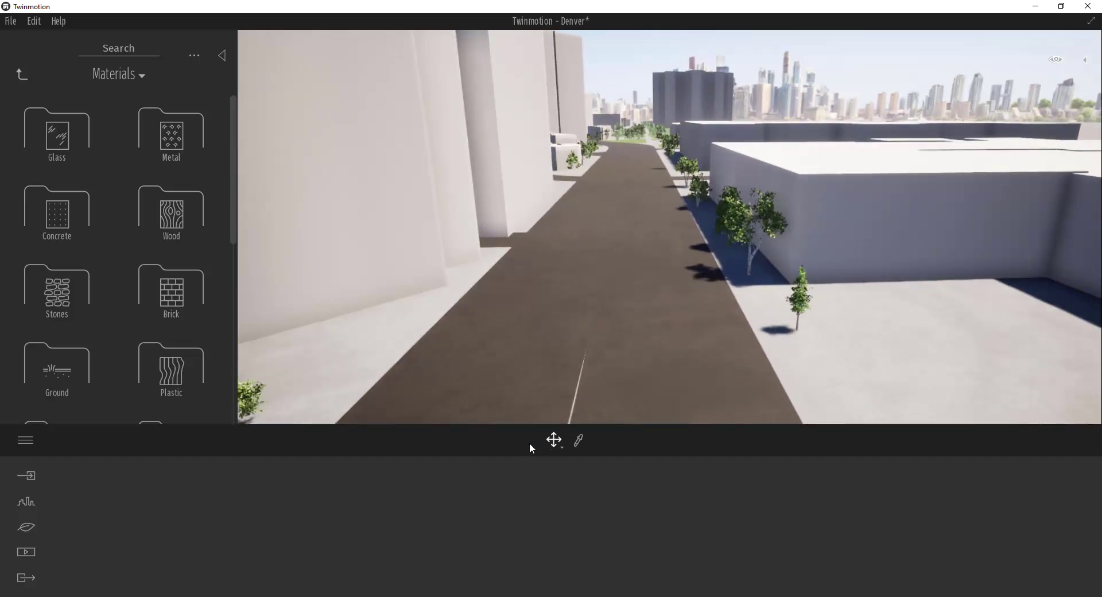
click(579, 440)
click(690, 340)
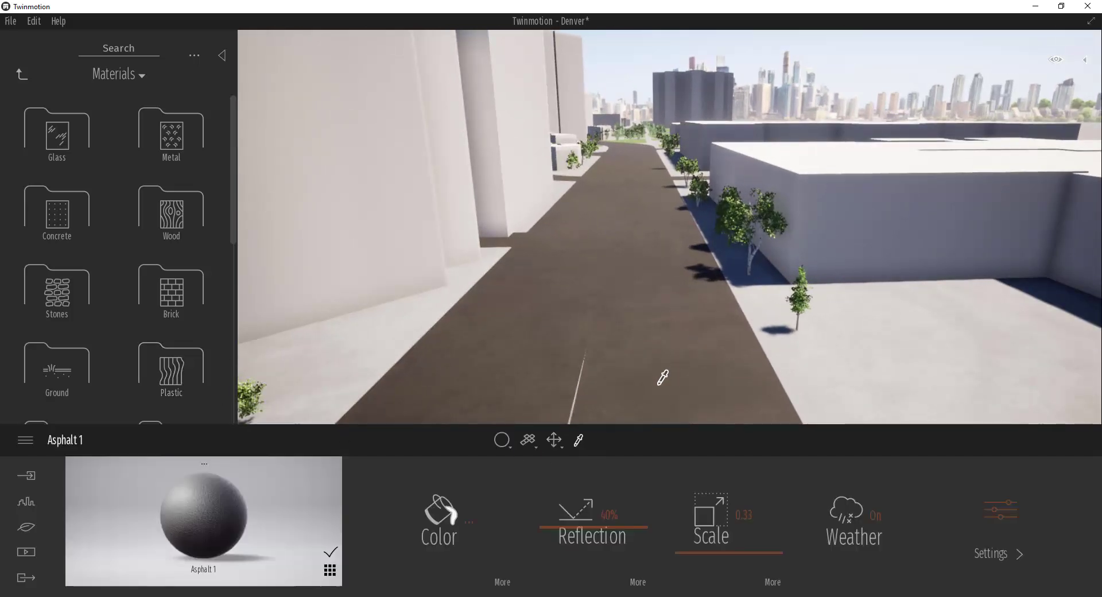
click(502, 442)
click(497, 388)
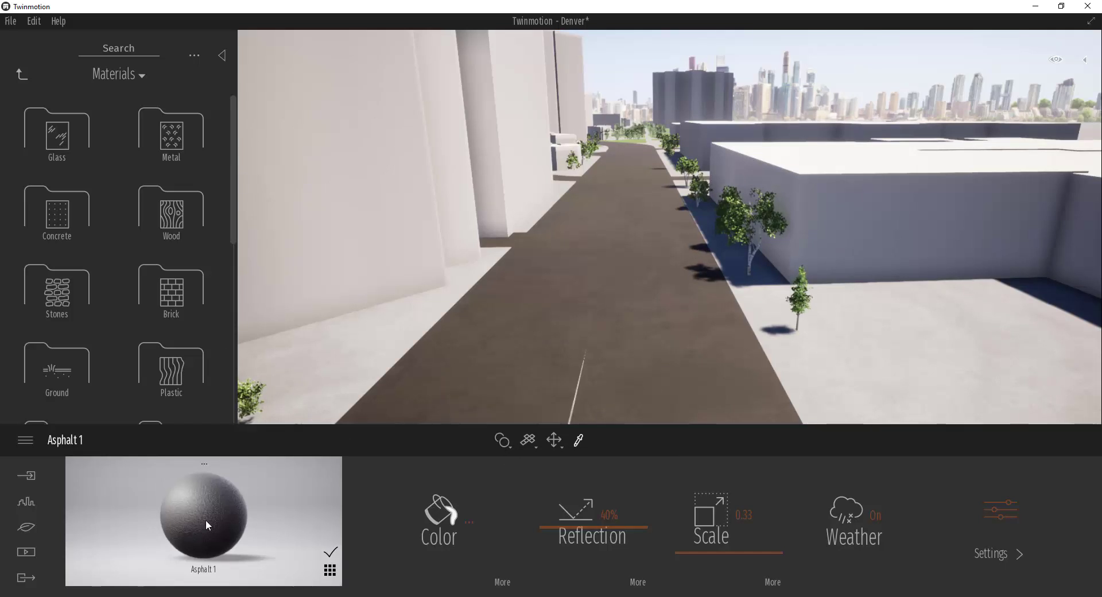
Replace the roads' asphalt with the Concrete road 1 ground material, and undo the replacement.
scroll(143, 222, down, 3)
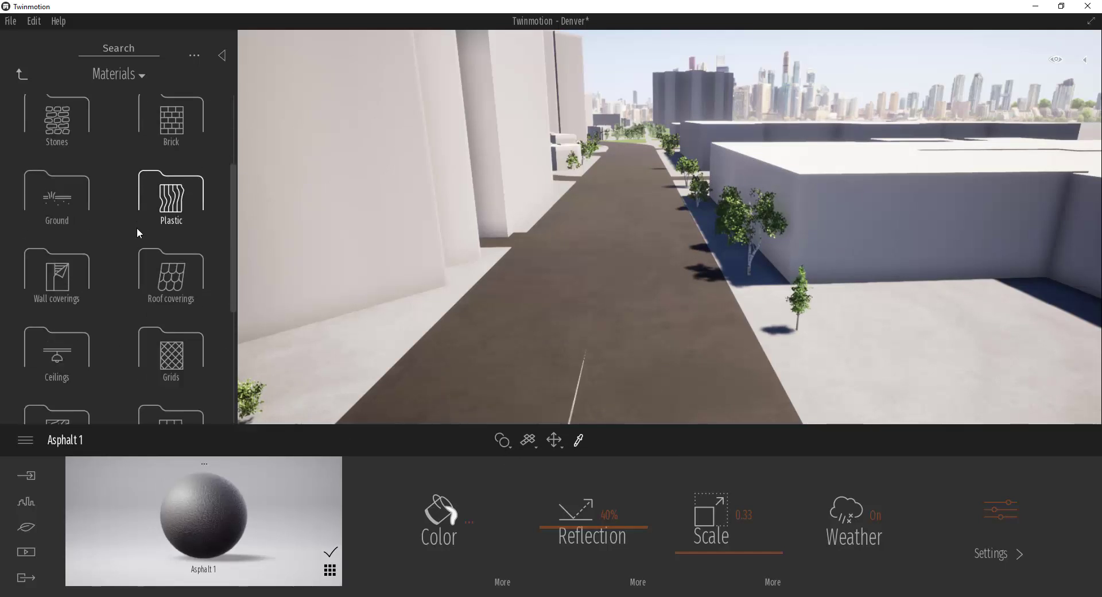
click(58, 195)
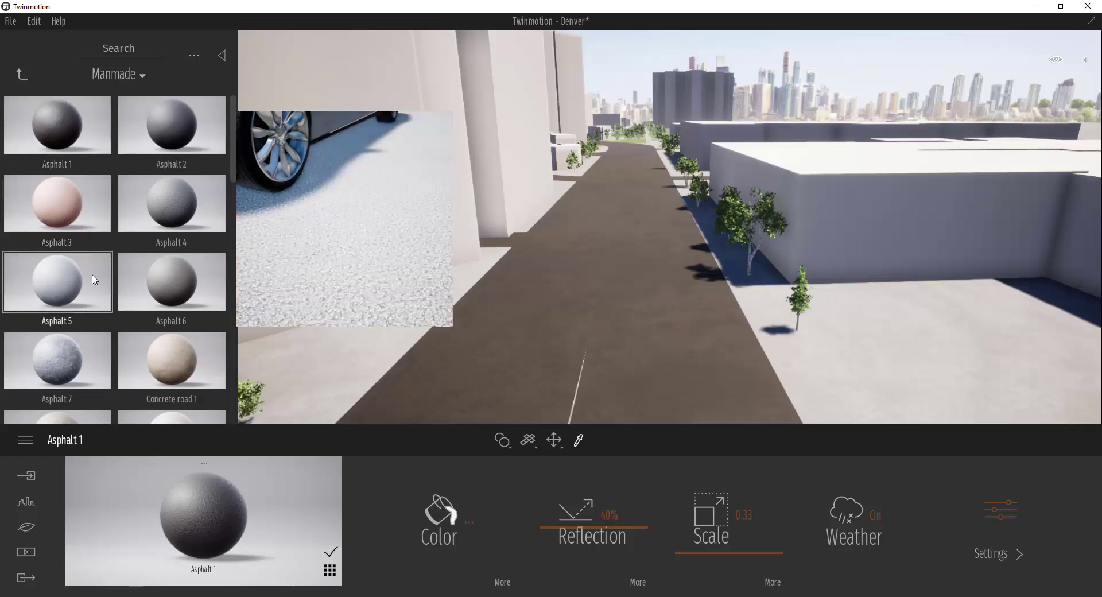
scroll(71, 290, down, 1)
drag(202, 310, 601, 352)
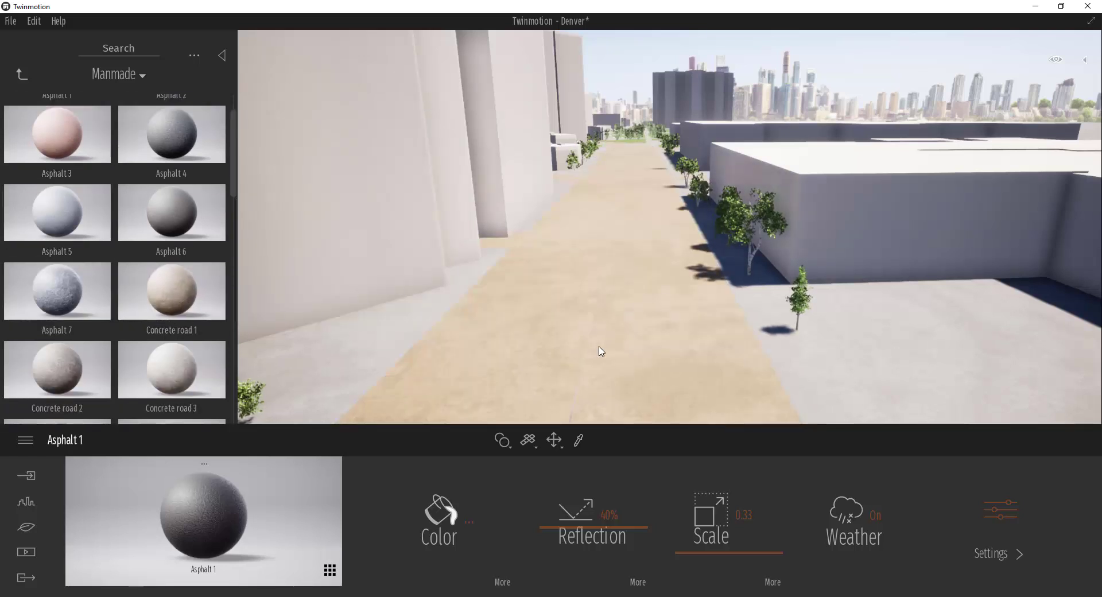
click(541, 354)
right_drag(541, 354, 436, 370)
key(ctrl+z)
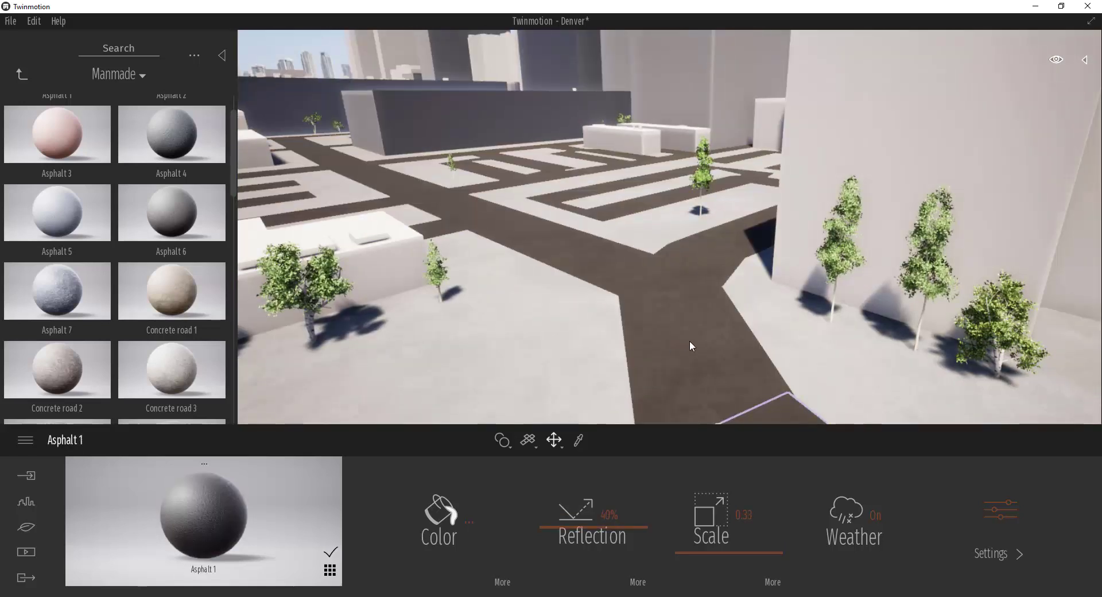
Set the material mode to Apply to object and apply Concrete road 1 to the side street at the intersection.
right_drag(690, 339, 448, 368)
click(510, 445)
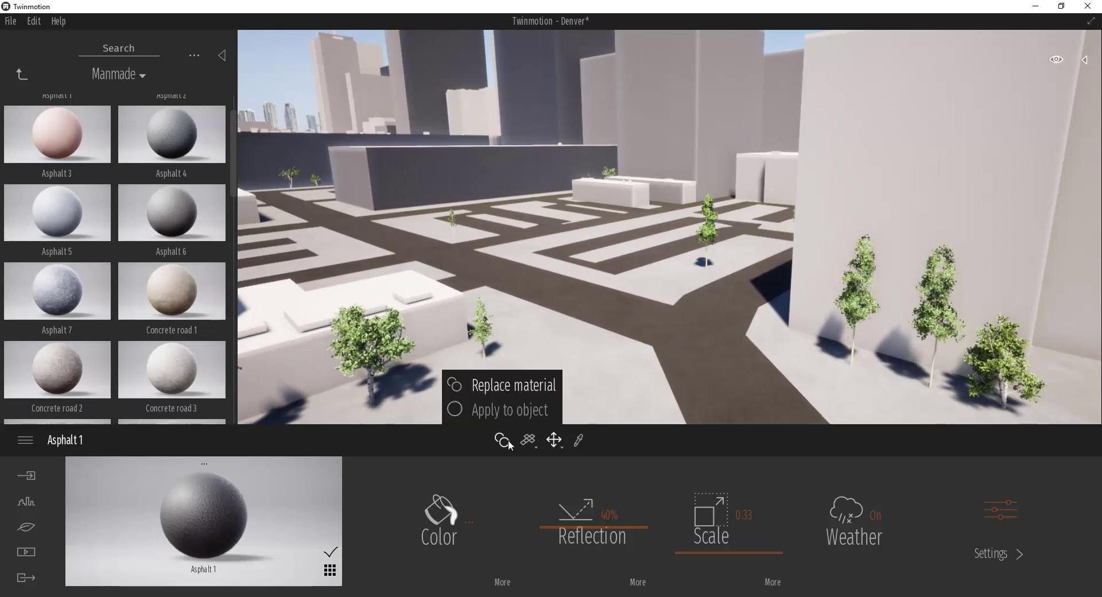
click(508, 412)
mouse_move(172, 366)
drag(172, 293, 721, 393)
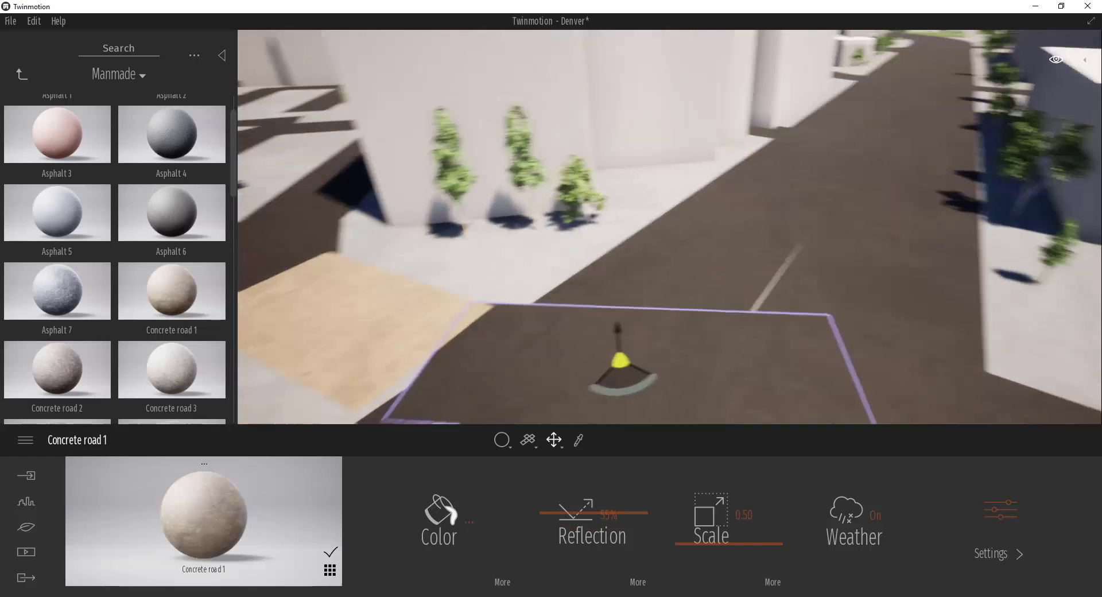
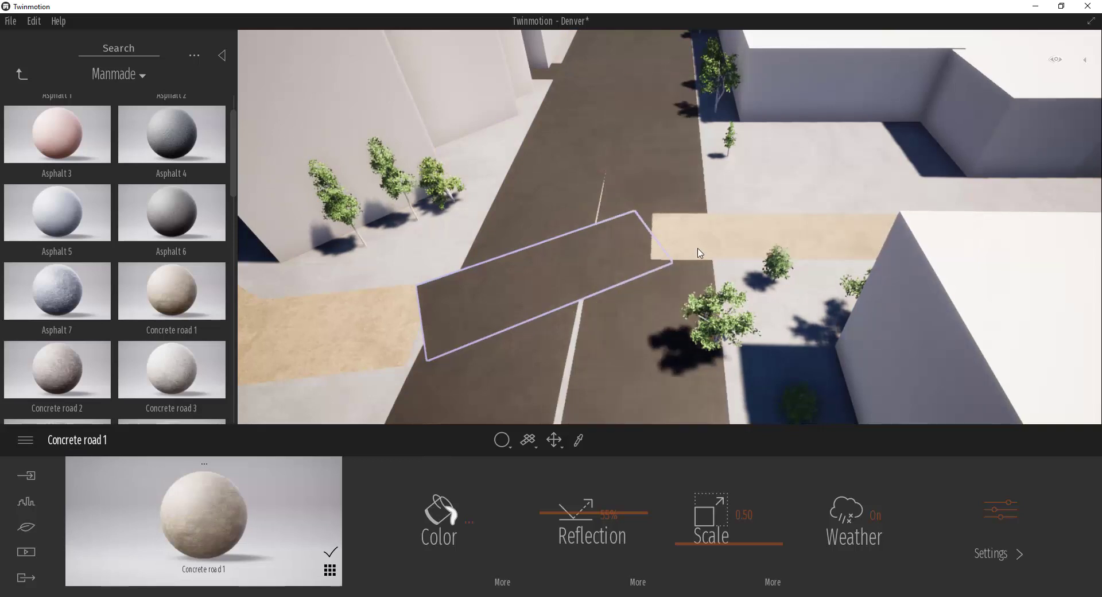
Examine how the concrete side street overlaps the asphalt main road at the intersection, sampling the surface materials there.
key(w)
right_drag(705, 246, 741, 213)
key(a)
key(d)
key(s)
key(s)
right_drag(591, 244, 448, 198)
click(764, 284)
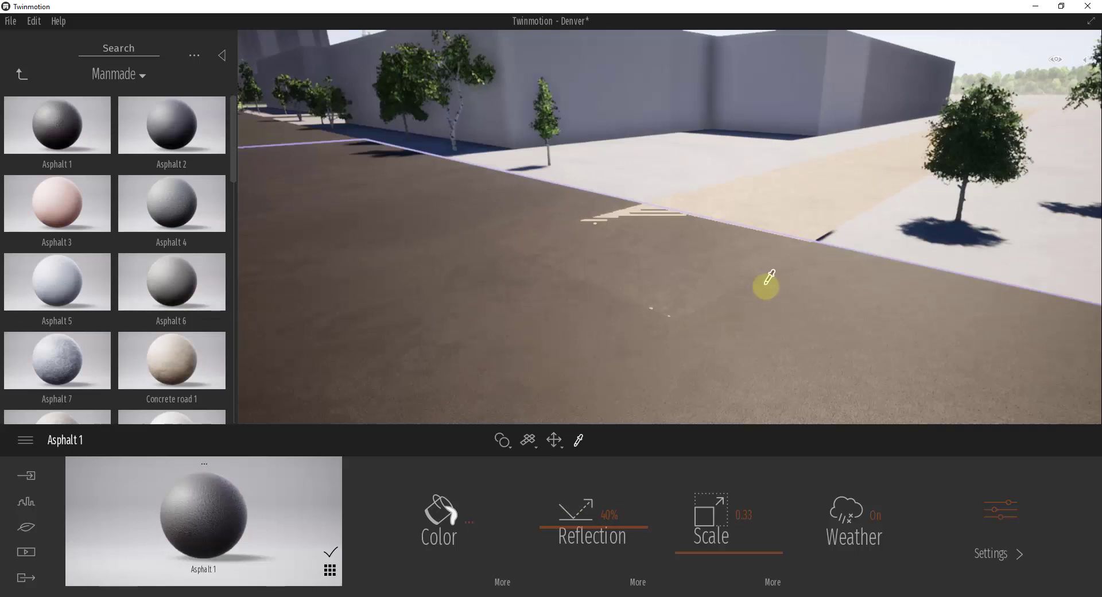
shift+middle_drag(766, 285, 765, 285)
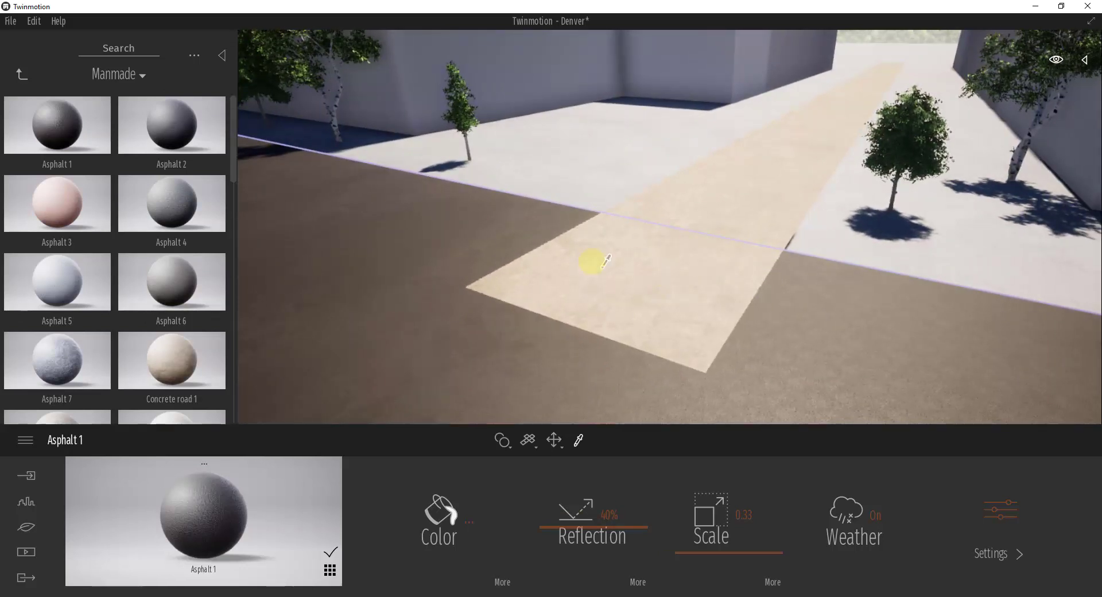
click(697, 252)
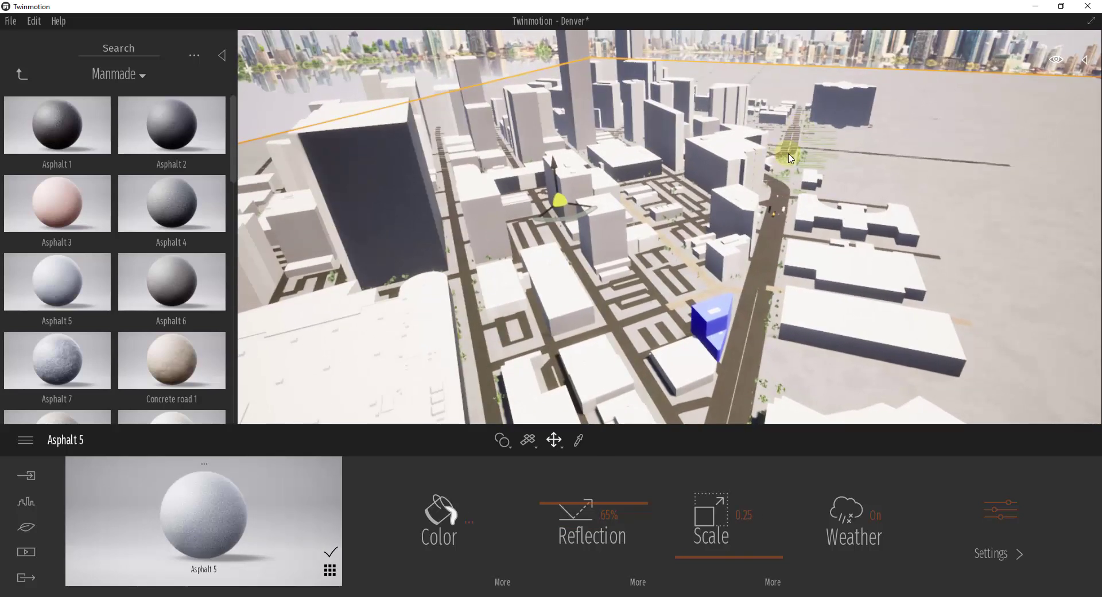
Select a white birch at the far end of the main road and inspect the streets down to ground level near the blue building.
middle_drag(802, 152, 800, 151)
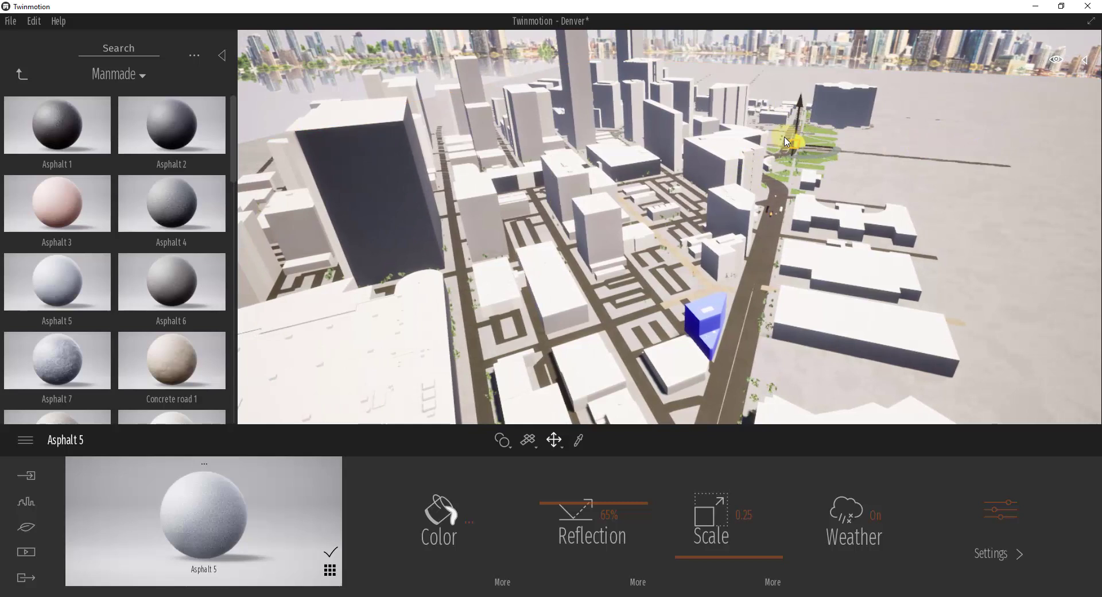
click(796, 133)
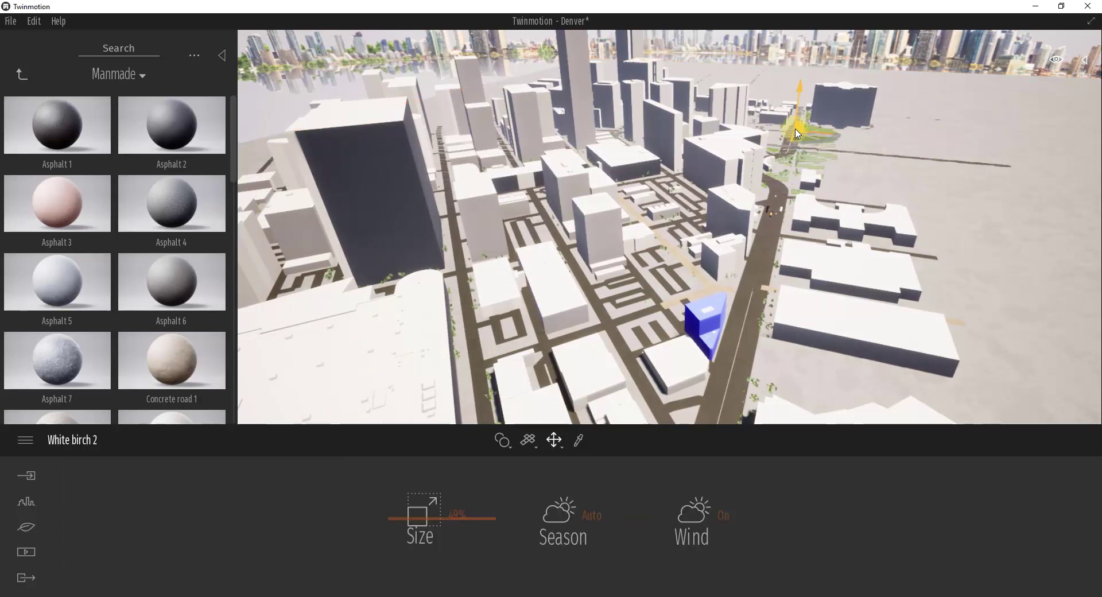
right_drag(818, 156, 818, 155)
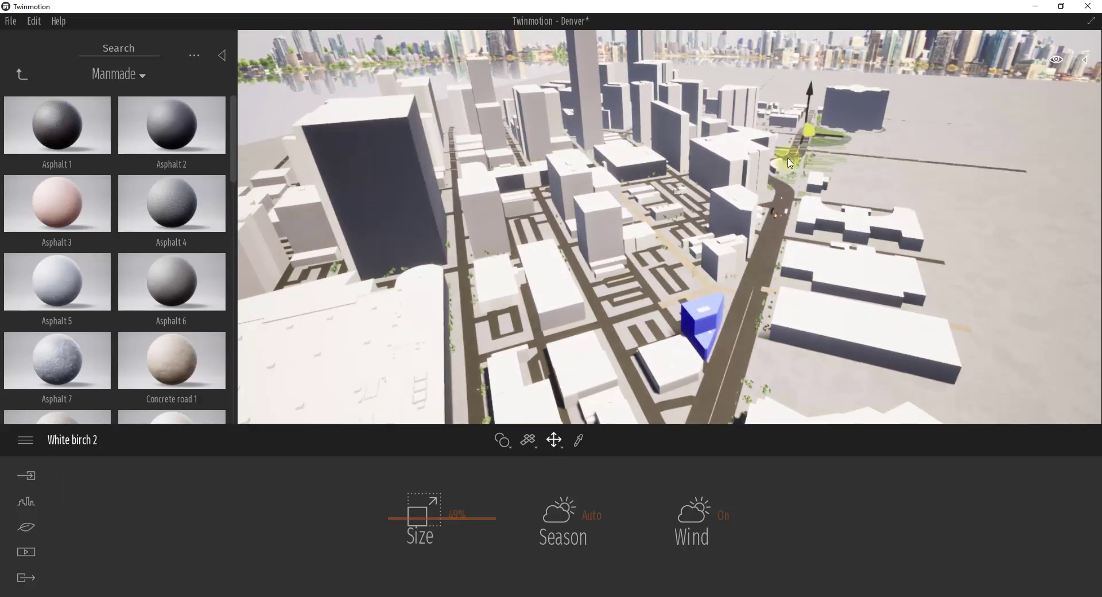
key(Delete)
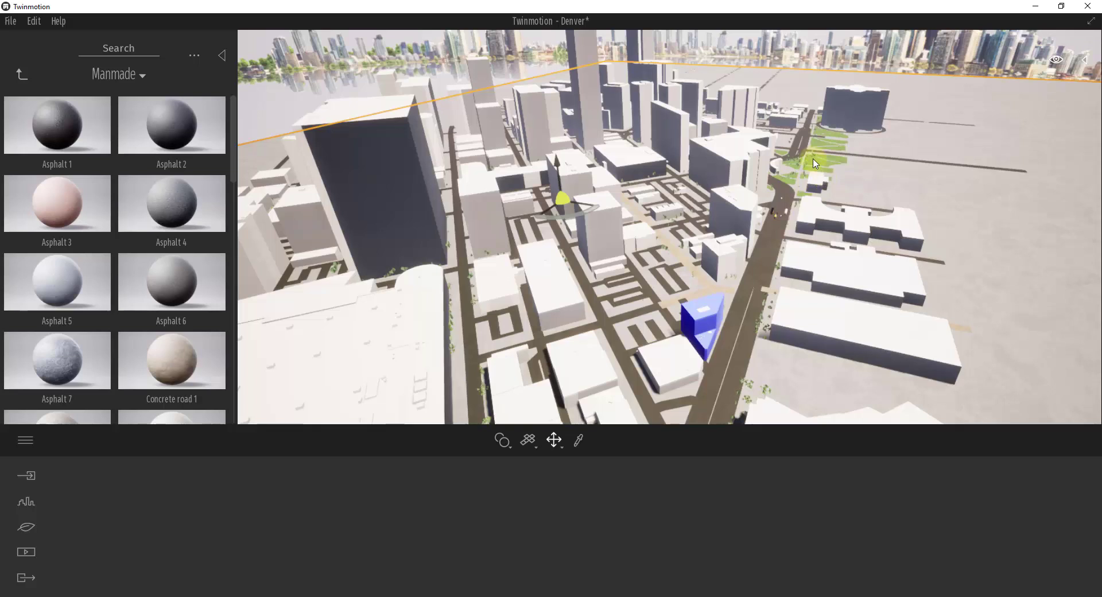
drag(815, 163, 735, 163)
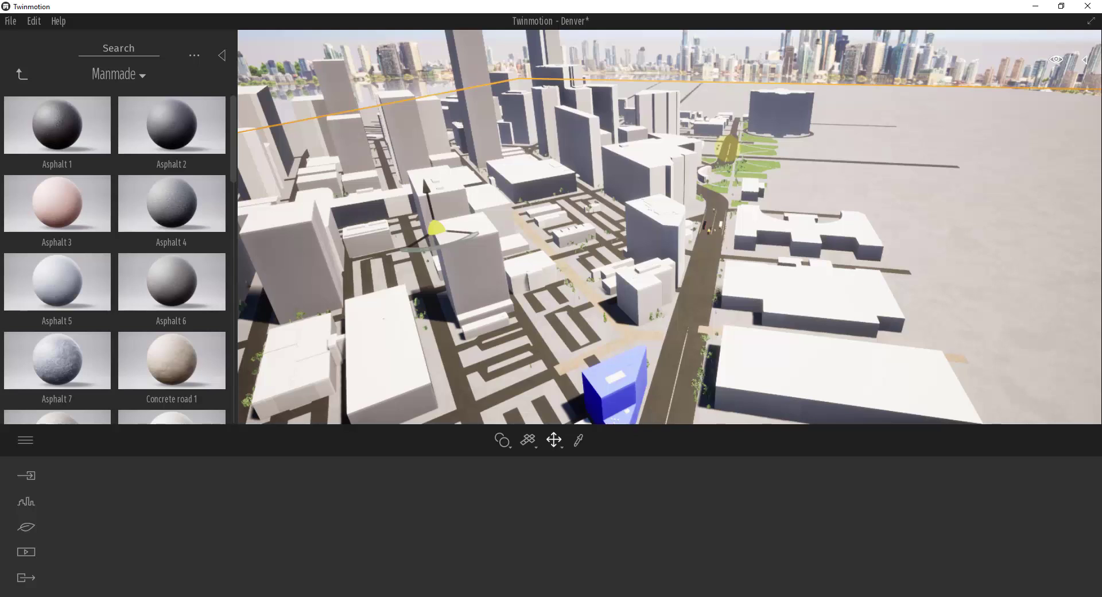
drag(728, 148, 848, 224)
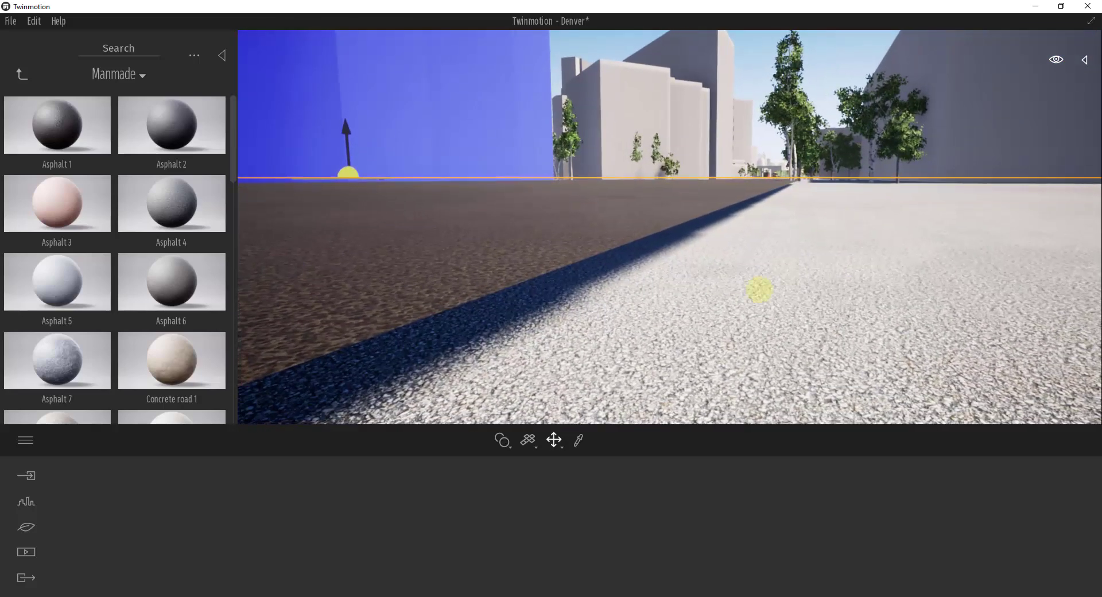
drag(630, 296, 648, 226)
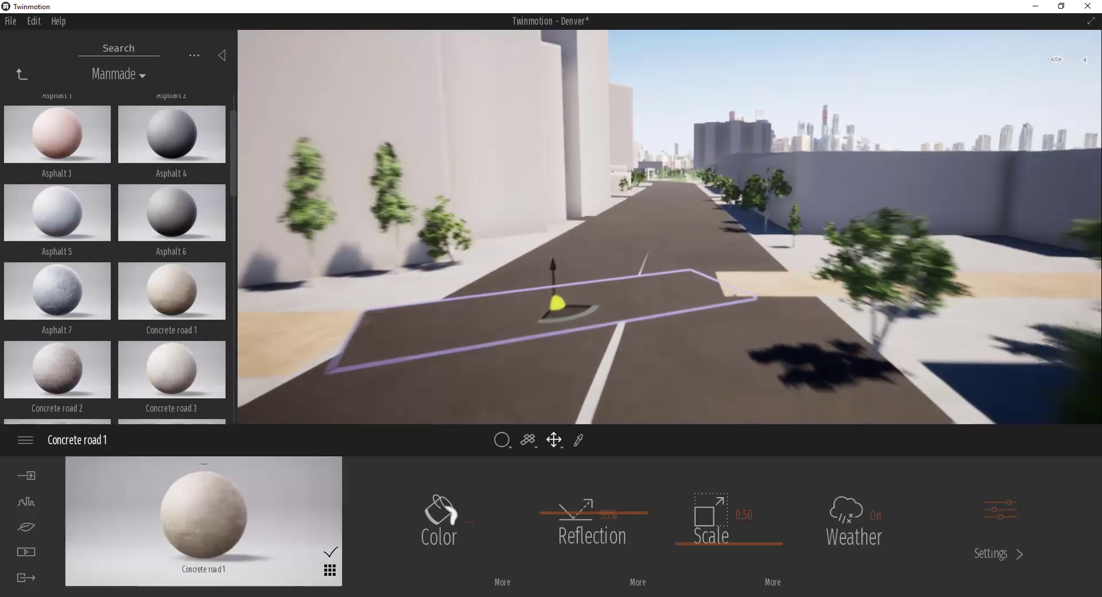
Delete the asphalt segment that crosses the main road between the two concrete side street sections.
right_drag(765, 339, 656, 310)
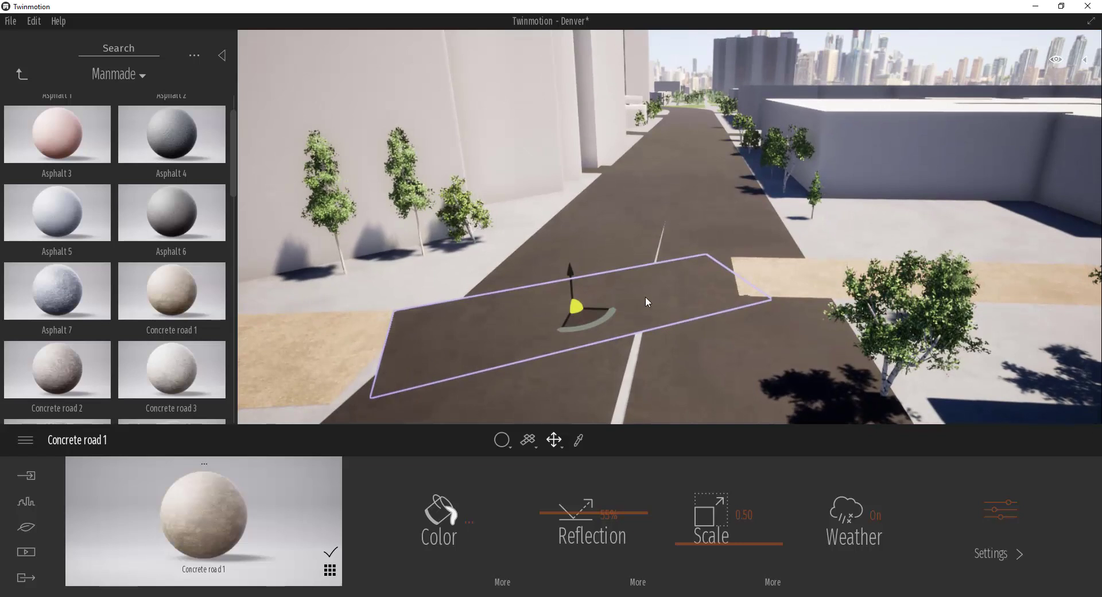
click(645, 296)
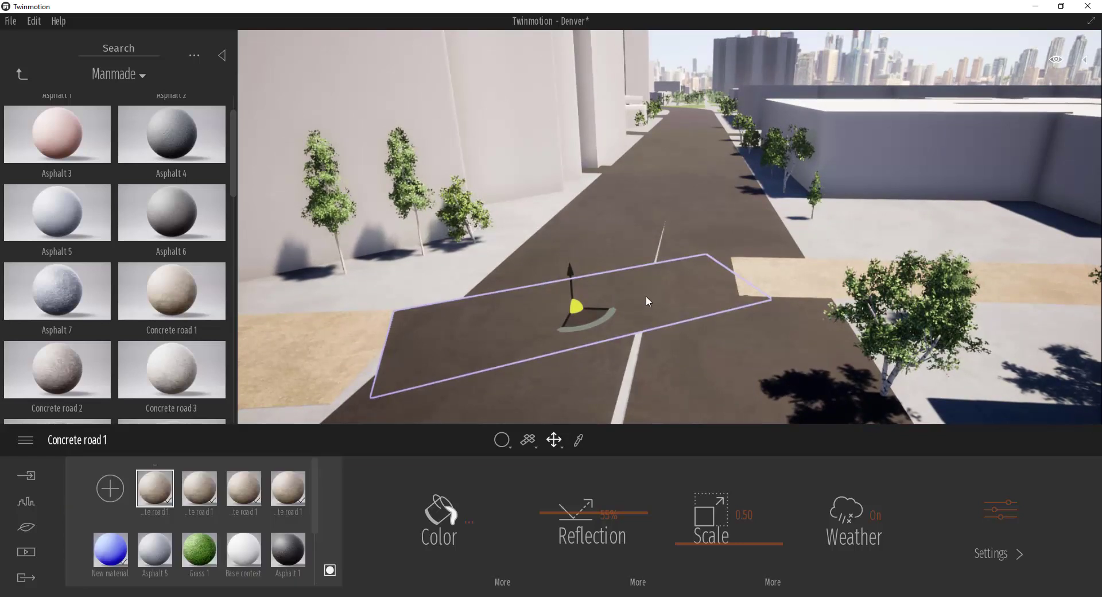
key(Delete)
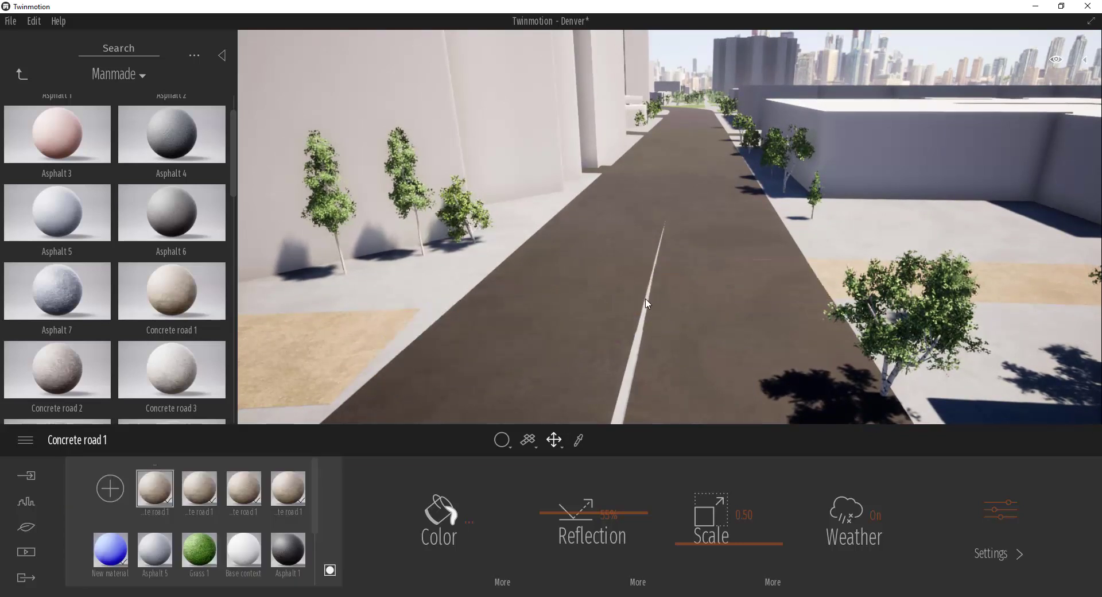
Select the main road's lane beside the concrete side street and examine their overlap from several angles.
click(707, 350)
right_drag(721, 346, 749, 254)
key(w)
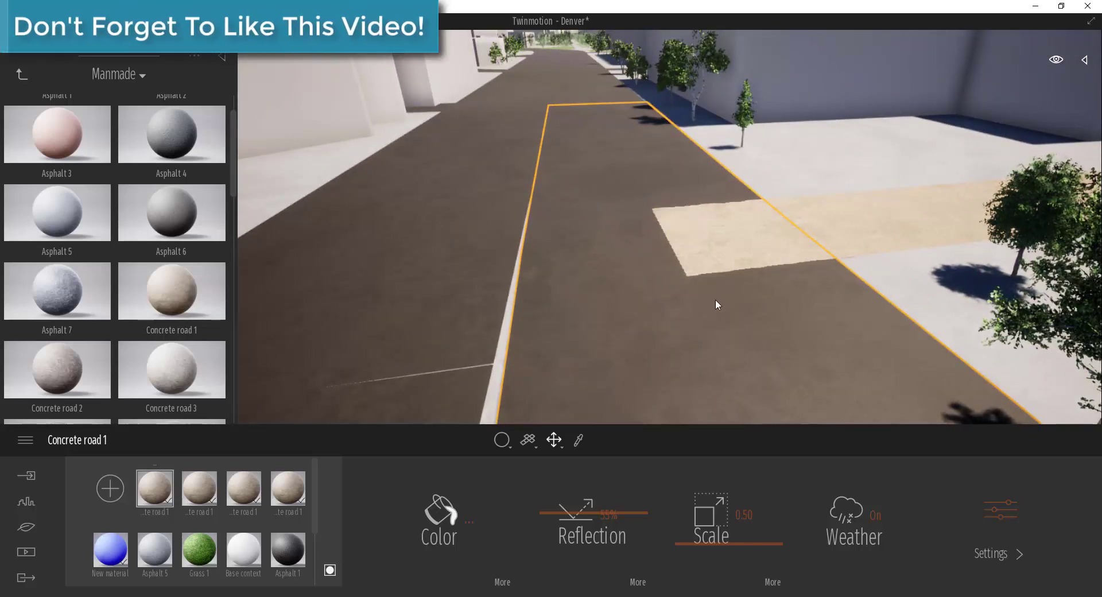
shift+middle_drag(716, 300, 935, 255)
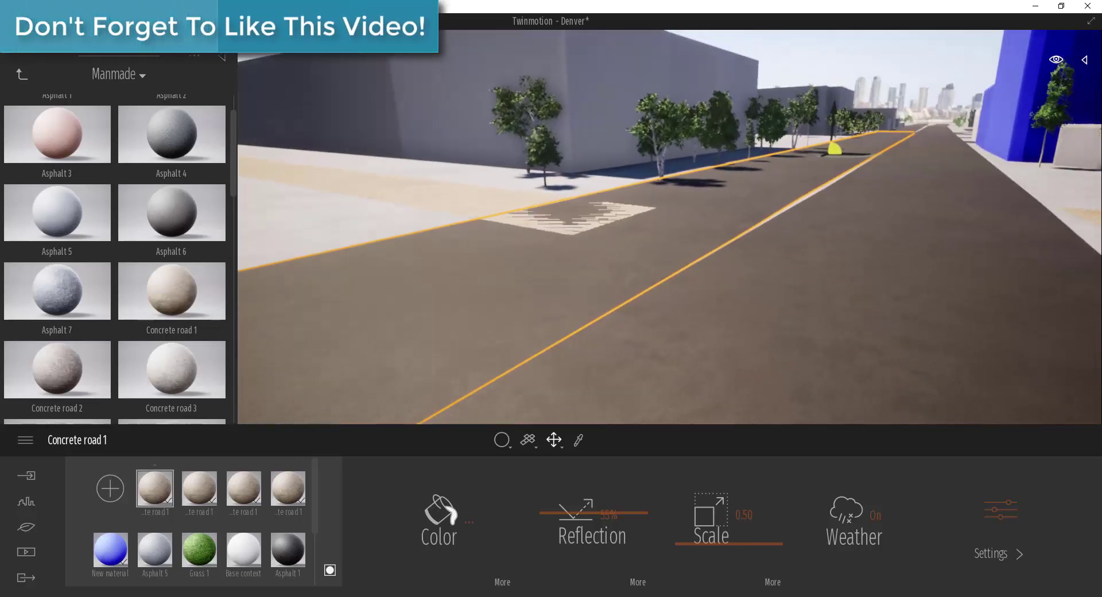
shift+middle_drag(729, 212, 774, 182)
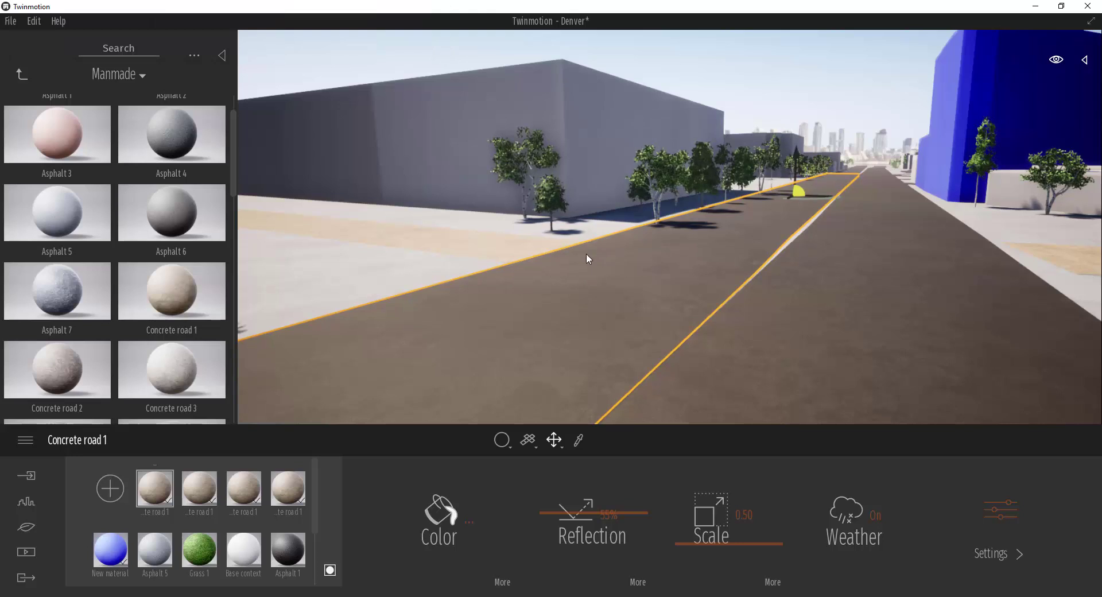
shift+middle_drag(579, 257, 665, 278)
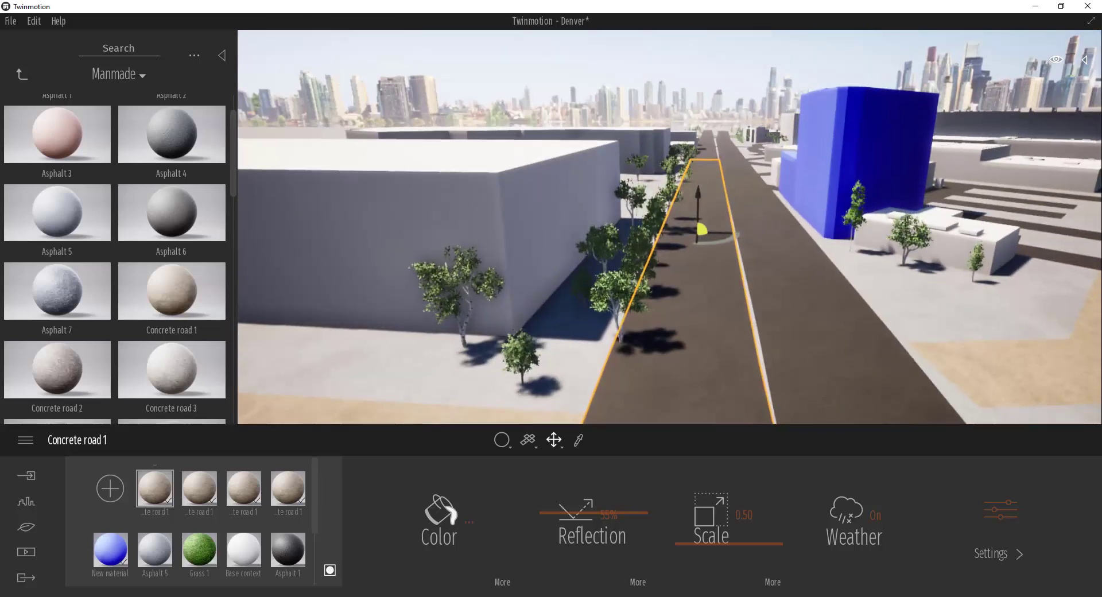
Open the Benches collection in the City furniture of the library to browse models for the sidewalk farther along the road.
right_drag(858, 325, 864, 325)
middle_drag(864, 325, 857, 324)
key(w)
right_drag(858, 325, 858, 327)
middle_drag(858, 326, 718, 248)
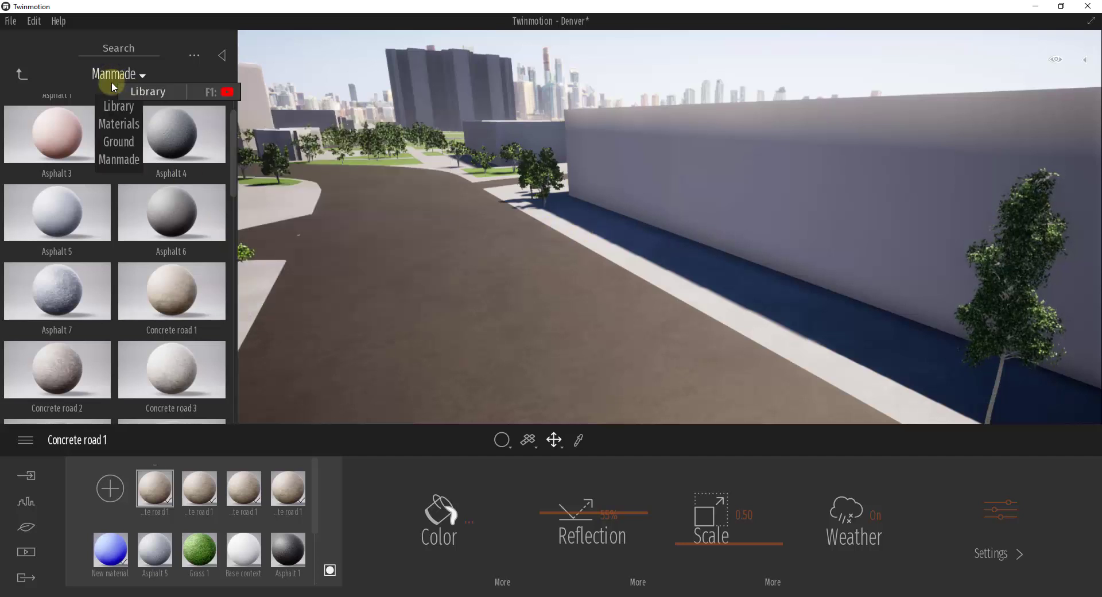
click(118, 107)
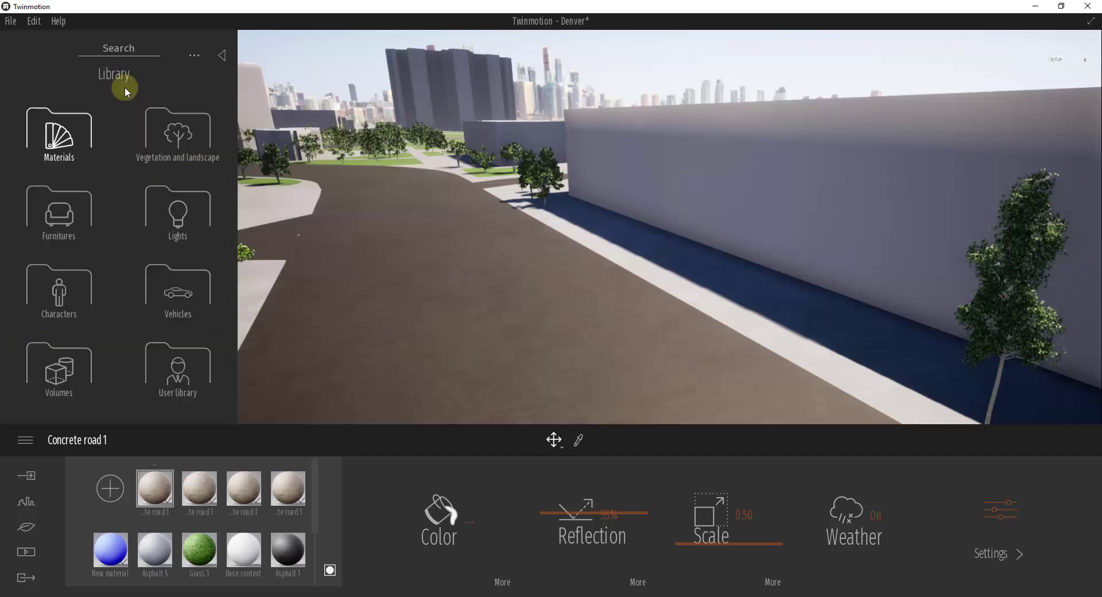
click(86, 234)
click(67, 209)
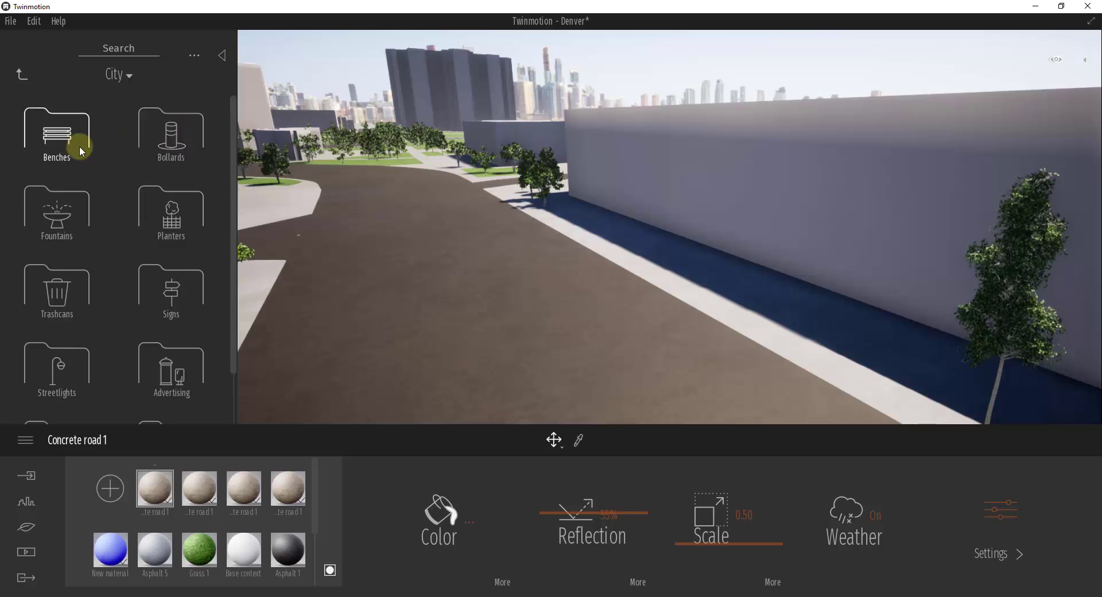
click(29, 142)
scroll(97, 257, down, 1)
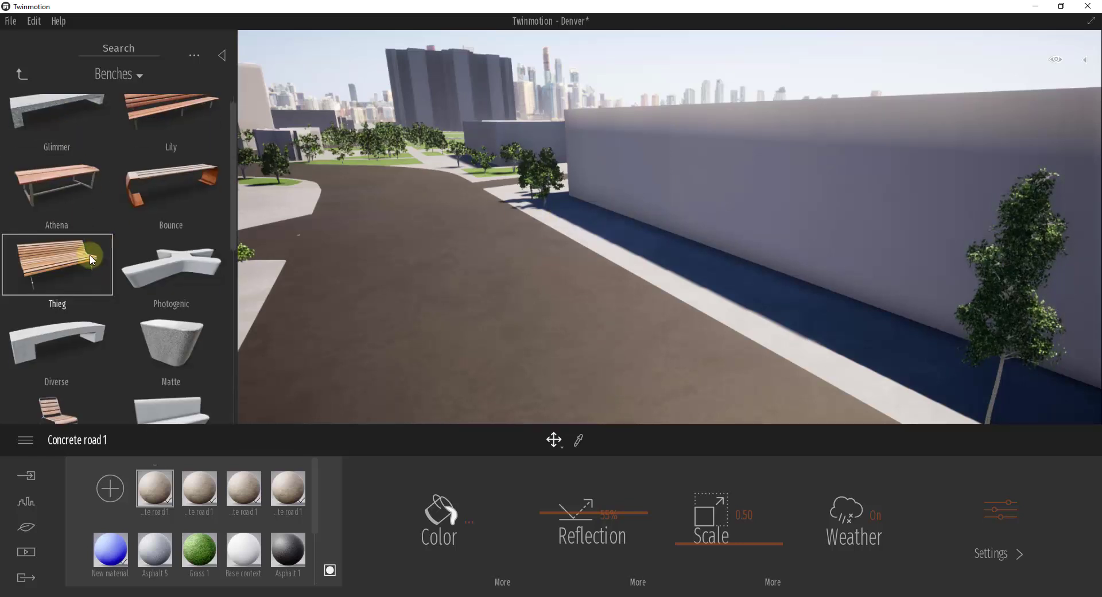
Place a Thieg bench on the sidewalk strip along the main road and rotate it to face the street.
drag(63, 262, 303, 261)
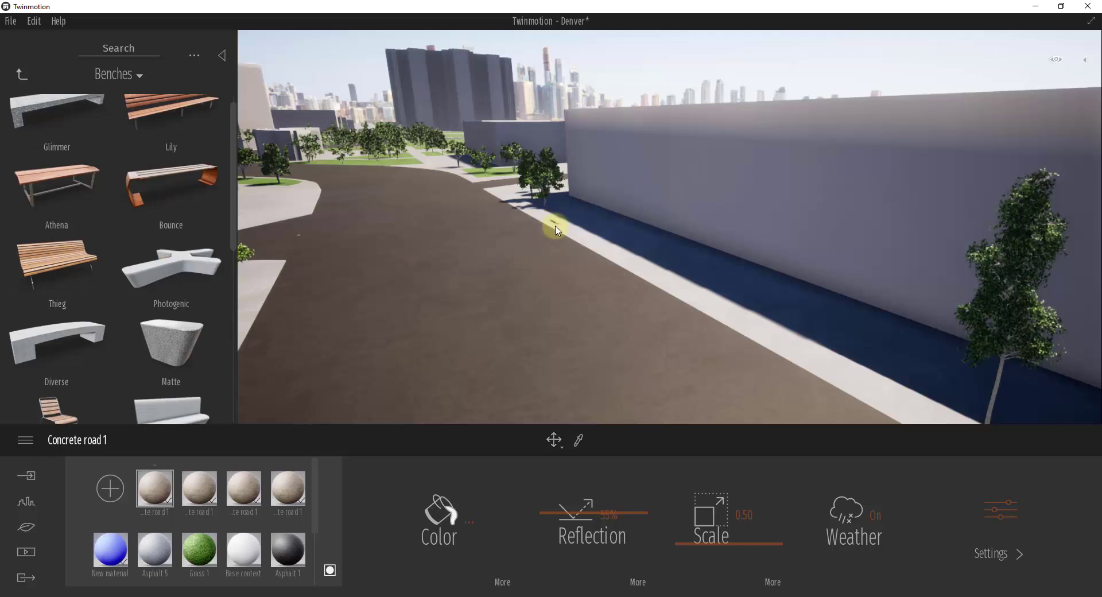
scroll(555, 227, up, 5)
right_drag(555, 226, 556, 225)
scroll(556, 225, down, 10)
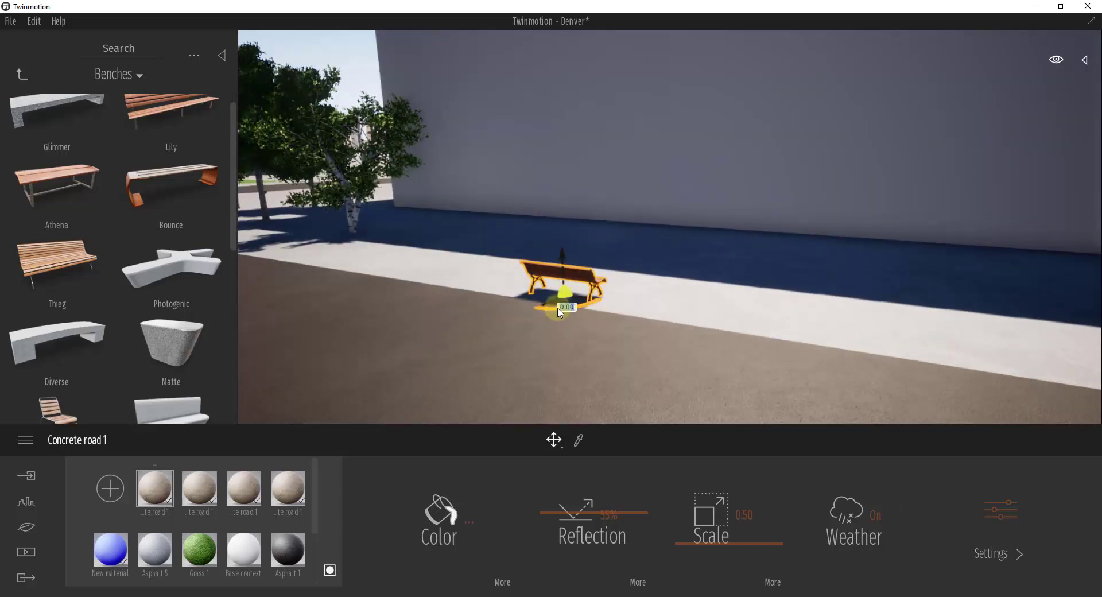
key(Return)
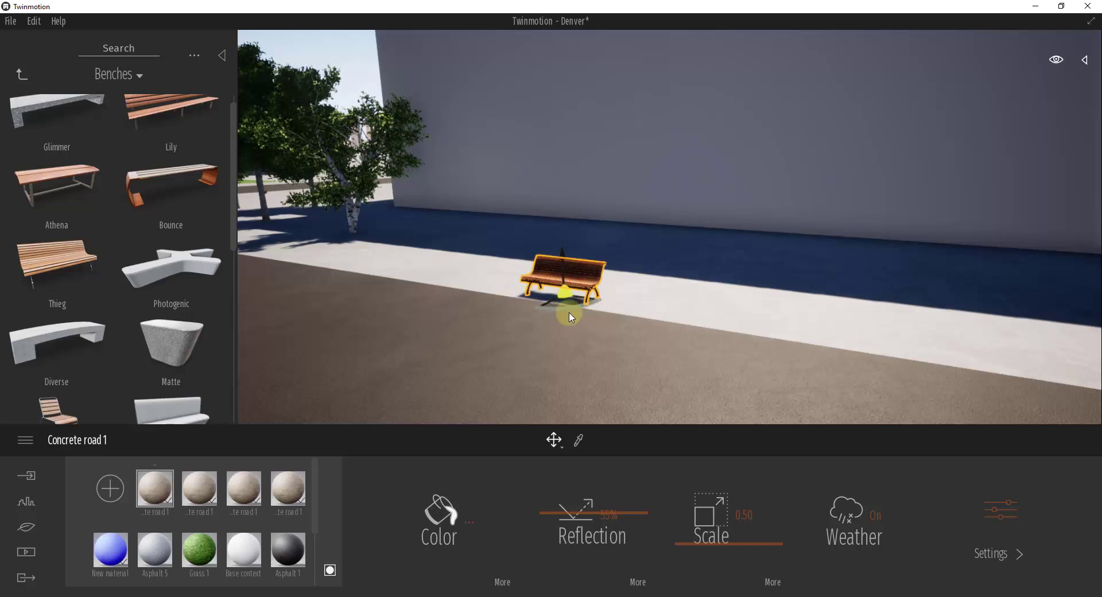
Array the bench along the sidewalk as three instances spaced about 50 ft apart.
shift+middle_drag(629, 318, 625, 343)
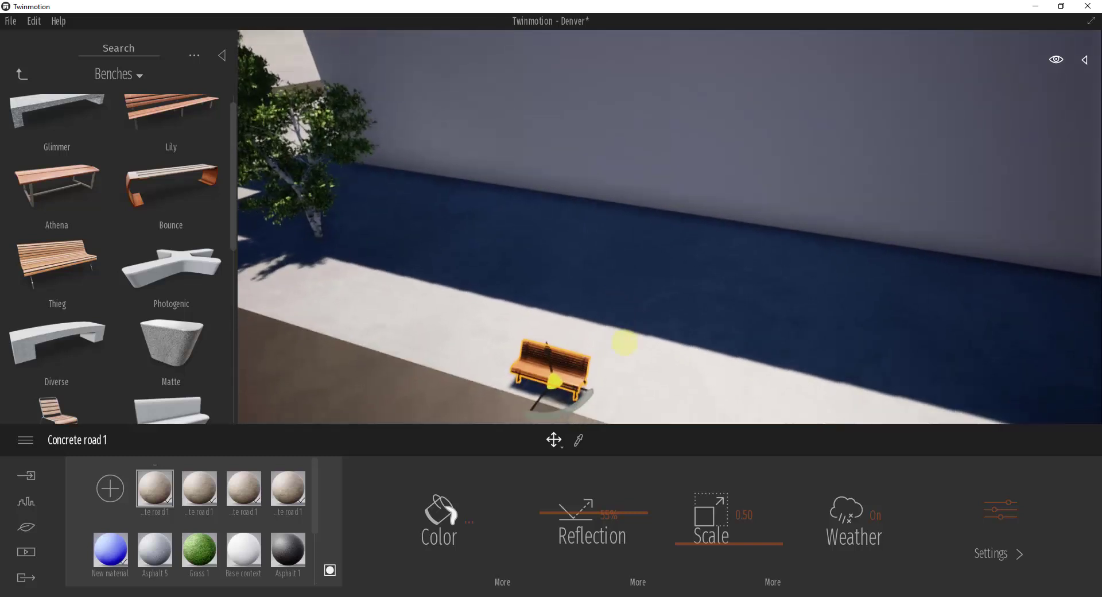
right_drag(625, 343, 672, 347)
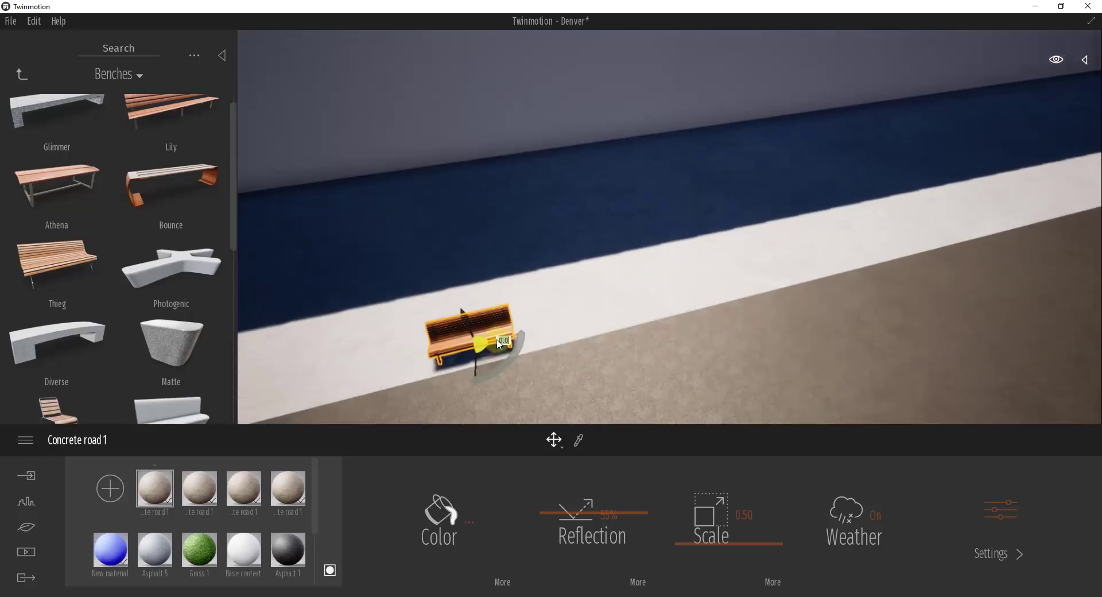
ctrl+drag(499, 343, 953, 225)
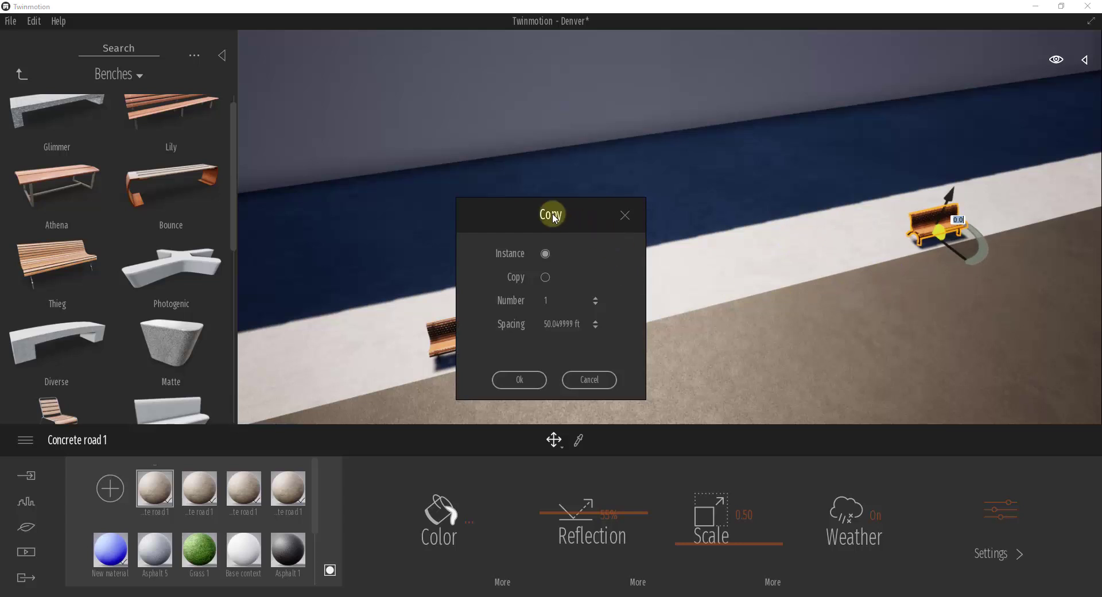
click(595, 298)
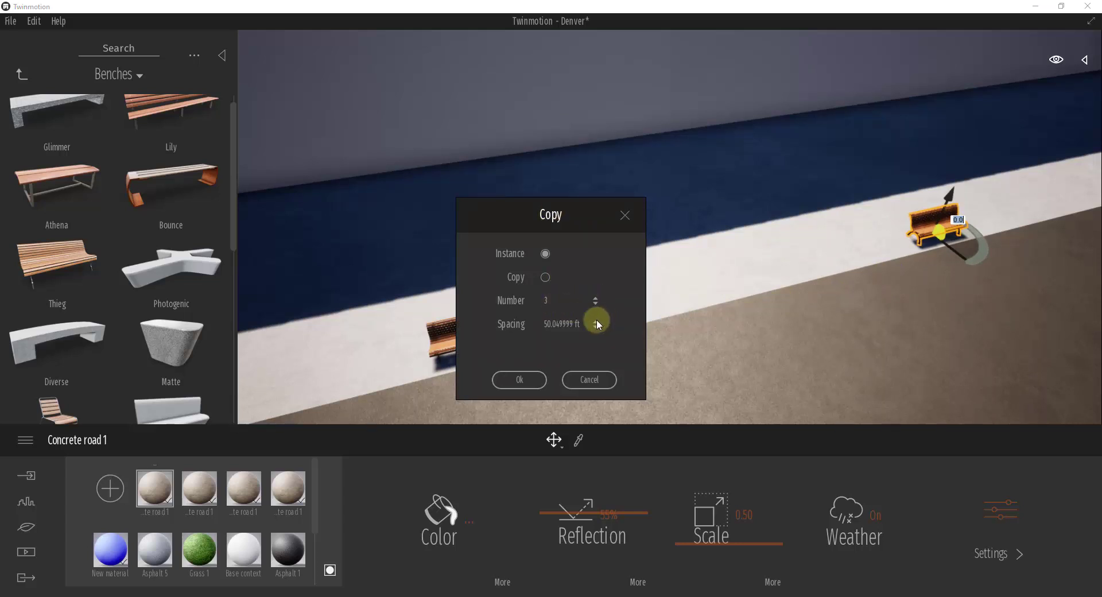
click(511, 378)
Examine the row of benches from both directions along the street and browse the remaining bench models.
shift+middle_drag(561, 344, 565, 339)
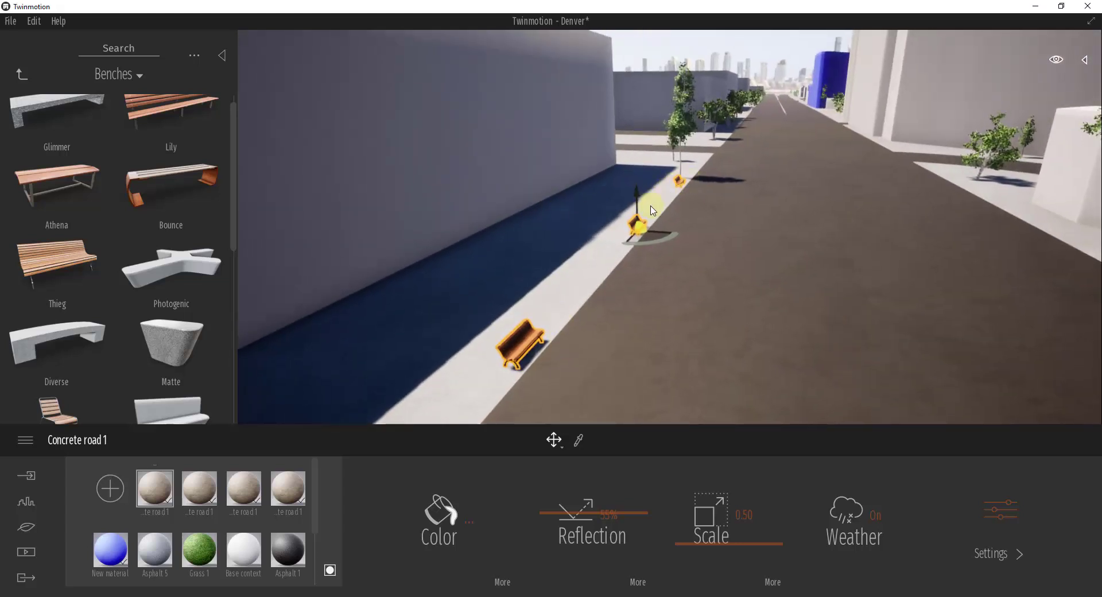
drag(936, 262, 934, 260)
right_drag(934, 260, 935, 257)
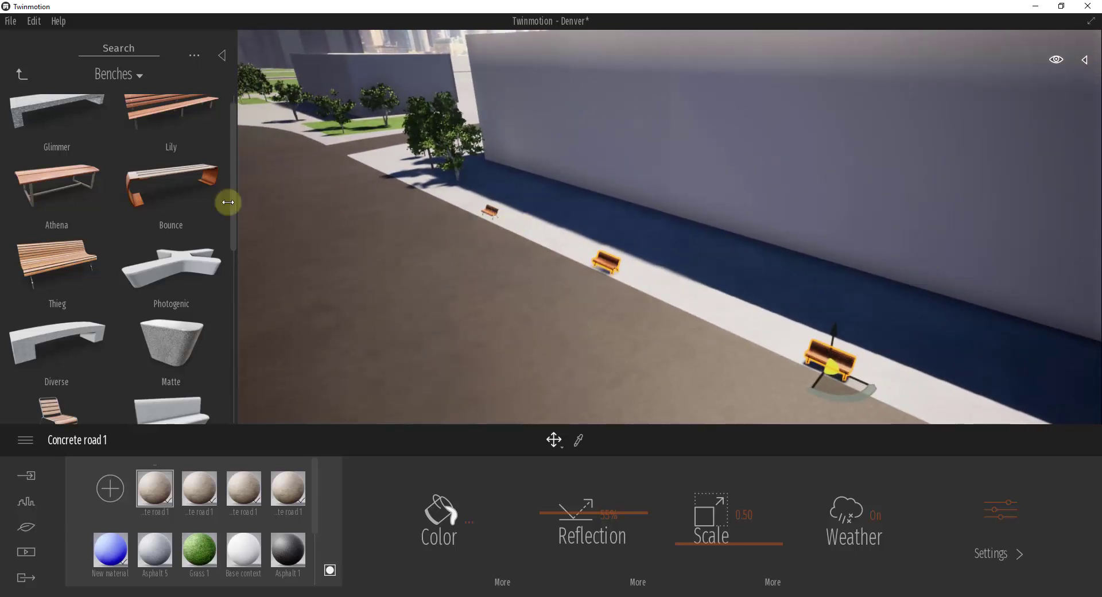
drag(234, 193, 228, 339)
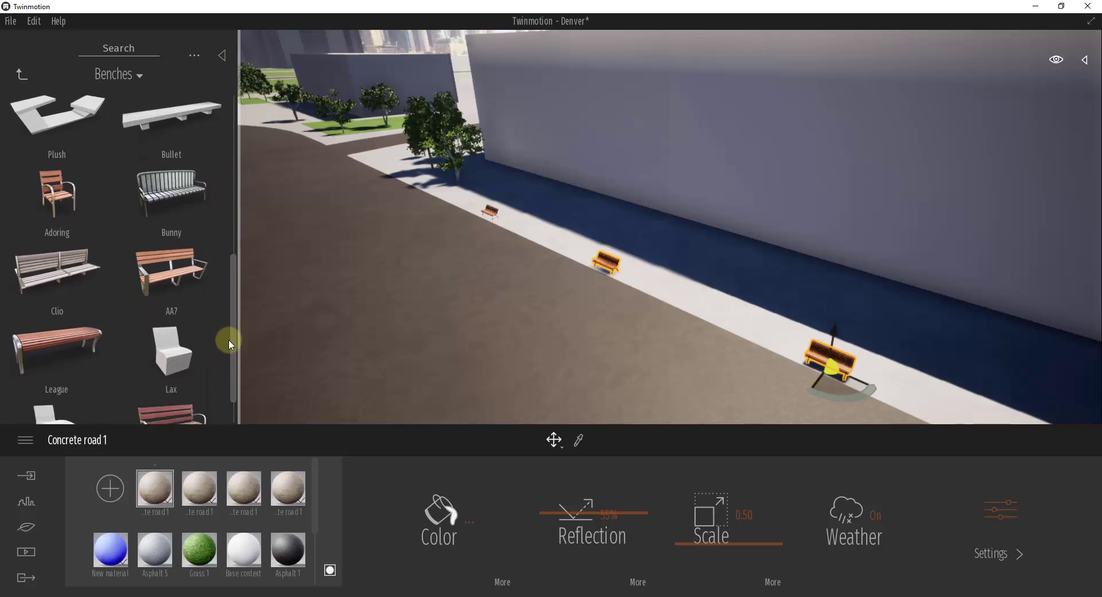
drag(524, 263, 577, 200)
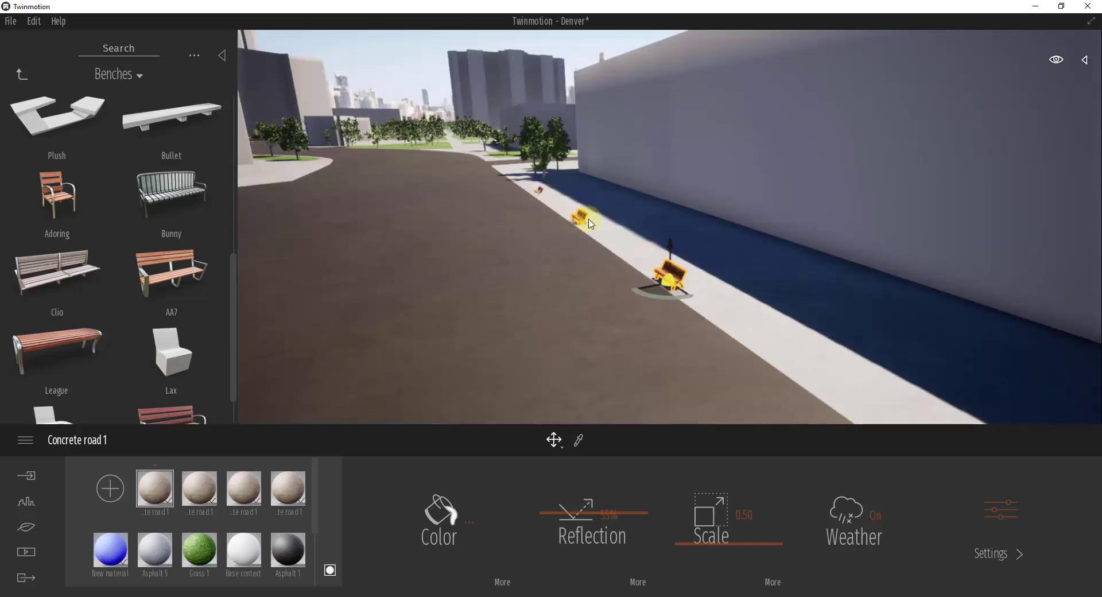
drag(675, 281, 706, 264)
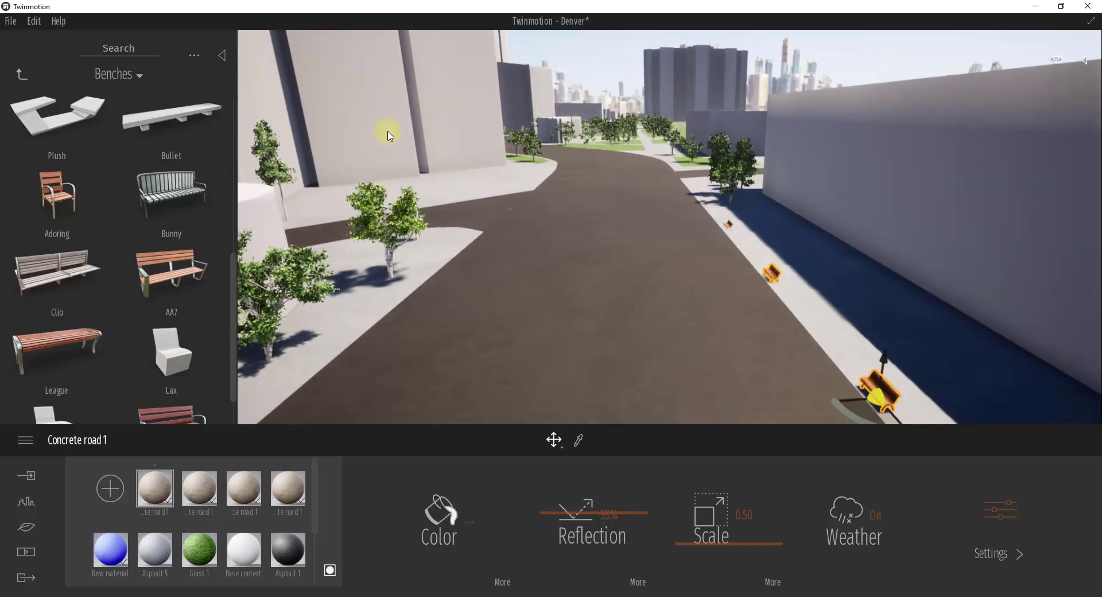
Return to the top level of the library.
click(109, 77)
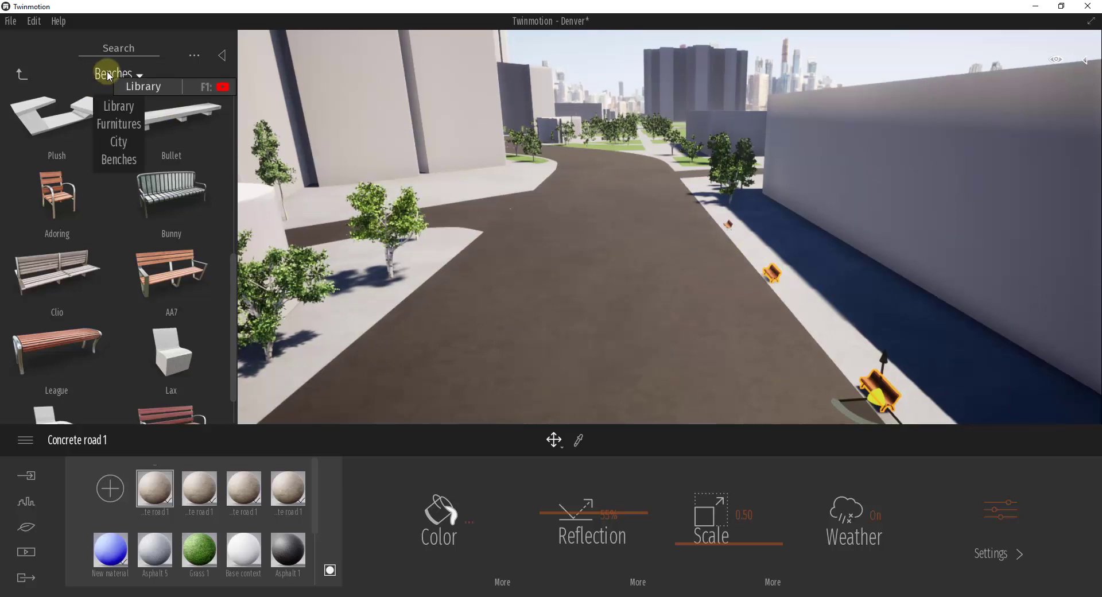
click(122, 106)
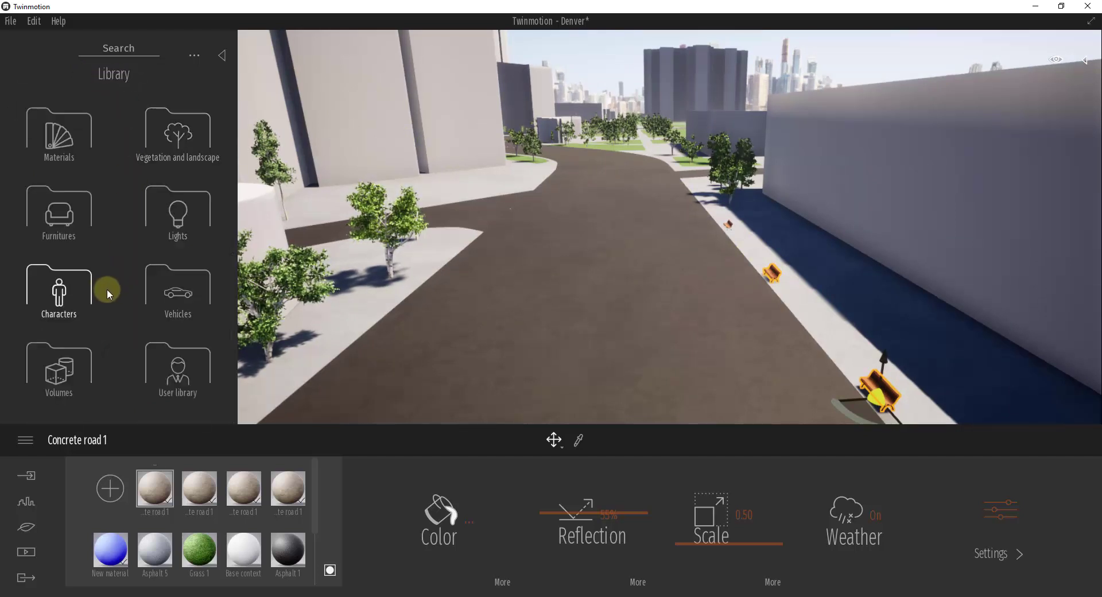
Try to search for decals within the Materials category of the library.
click(44, 150)
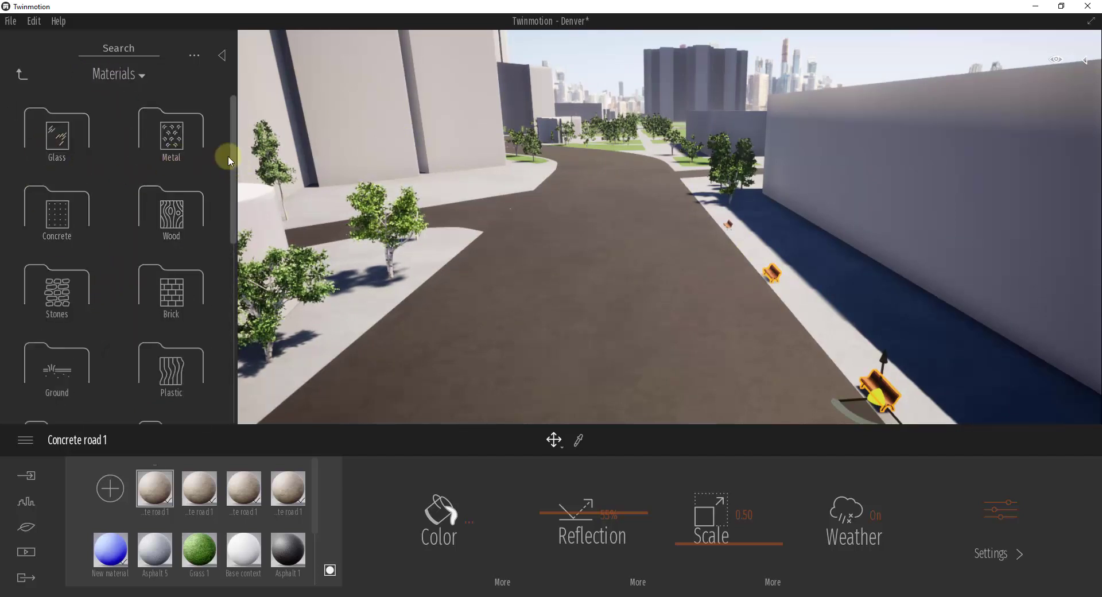
click(110, 46)
text(decal)
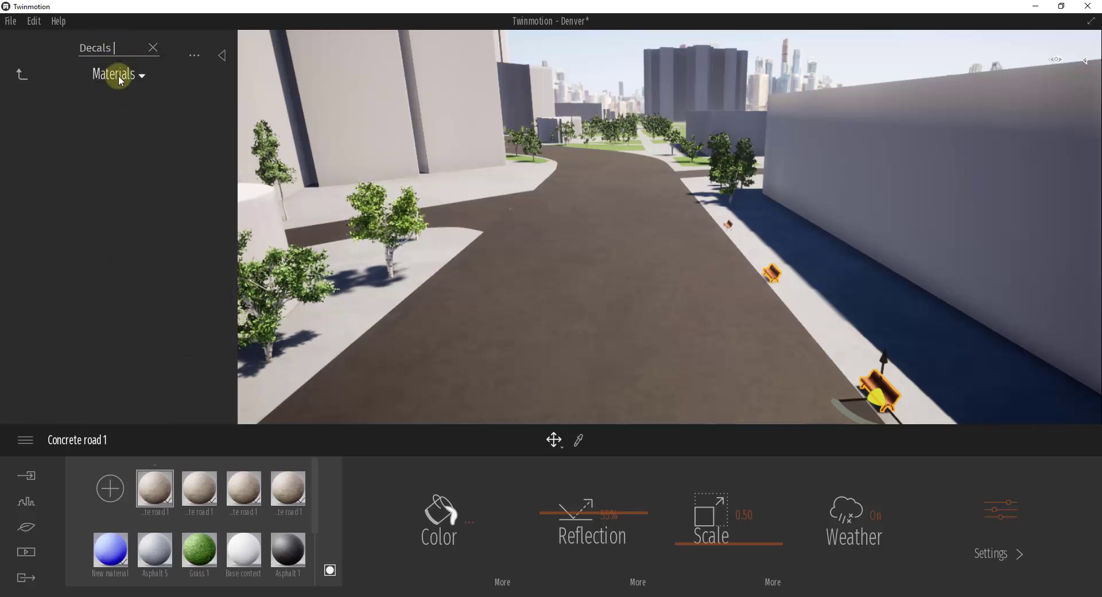
click(118, 75)
click(20, 75)
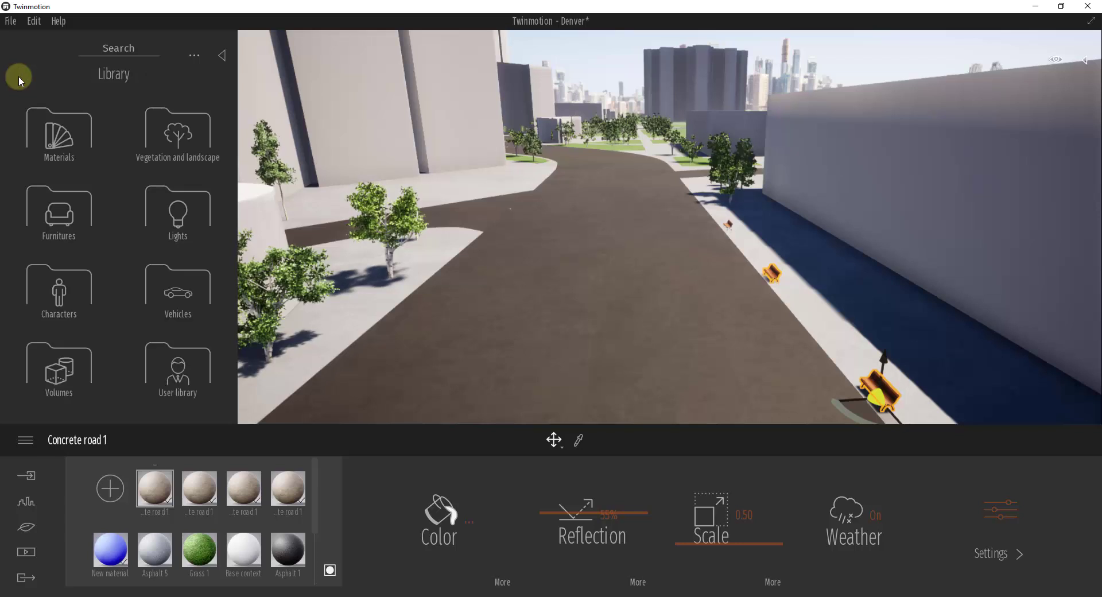
Search the whole library for "decals" and place a Line marking decal in the middle of the main road.
click(106, 48)
text(decals)
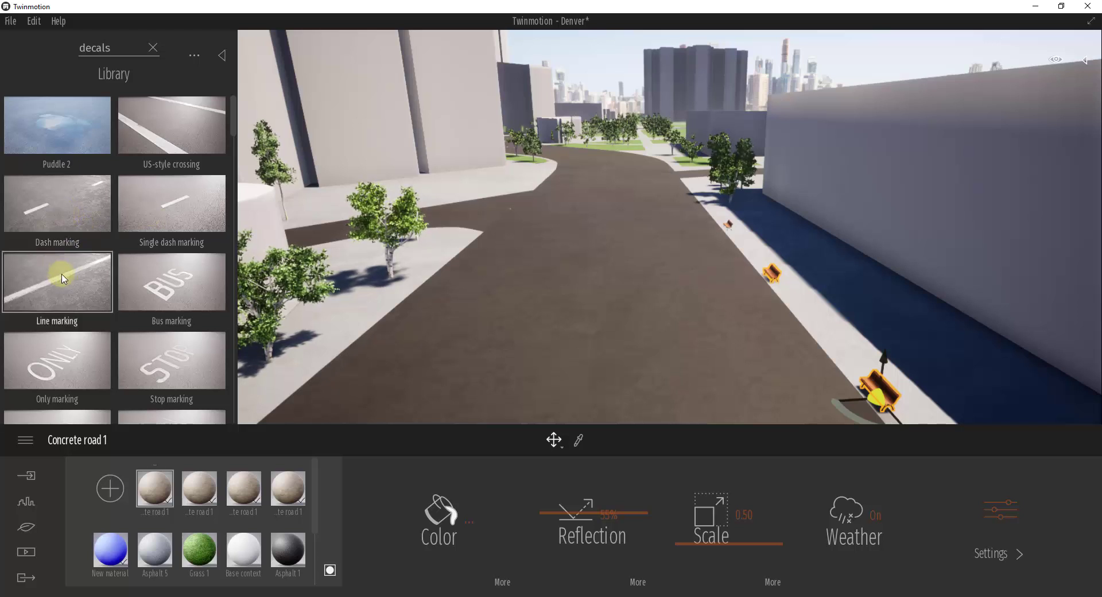
drag(65, 286, 596, 334)
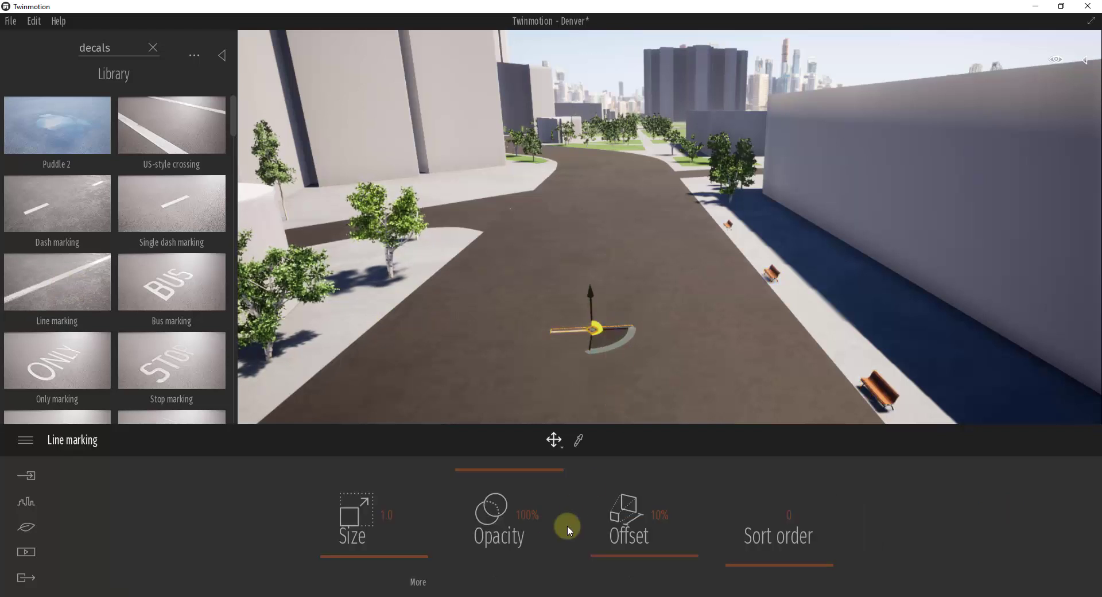
Rotate the line marking to run lengthwise along the road and set its size to 2.1.
mouse_move(398, 552)
mouse_down()
mouse_move(396, 524)
mouse_move(403, 551)
mouse_up()
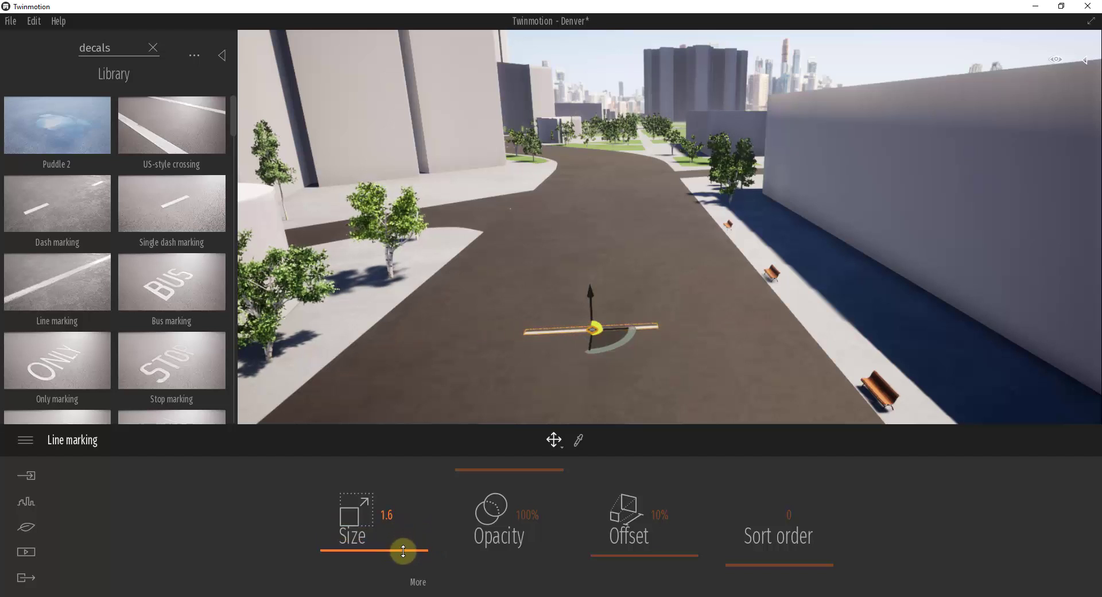
drag(694, 553, 671, 551)
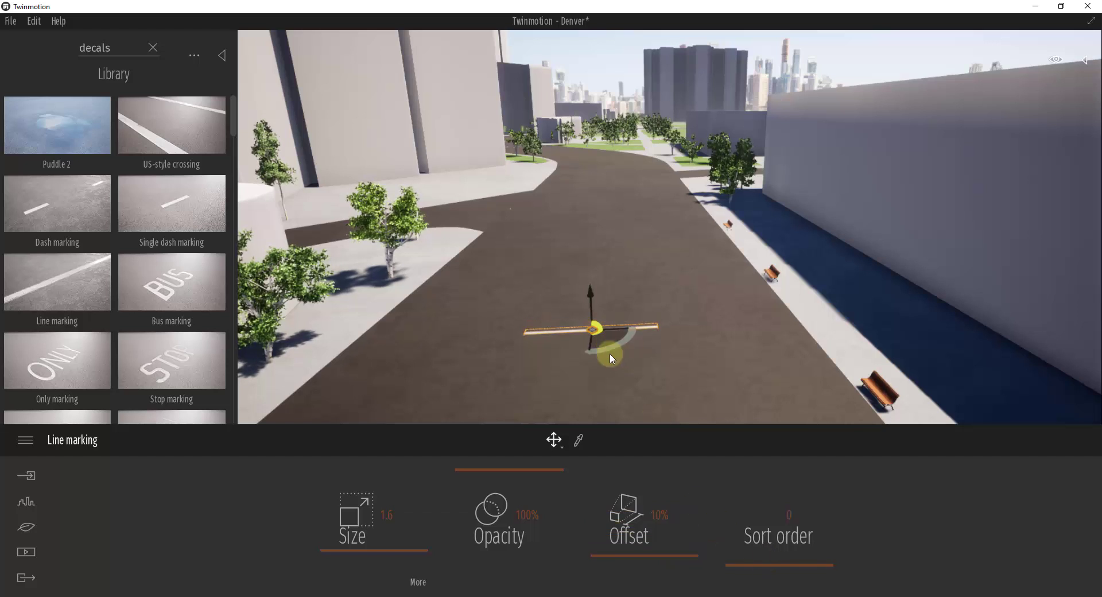
drag(610, 352, 674, 310)
mouse_move(377, 549)
mouse_down()
mouse_move(385, 522)
mouse_move(382, 546)
mouse_up()
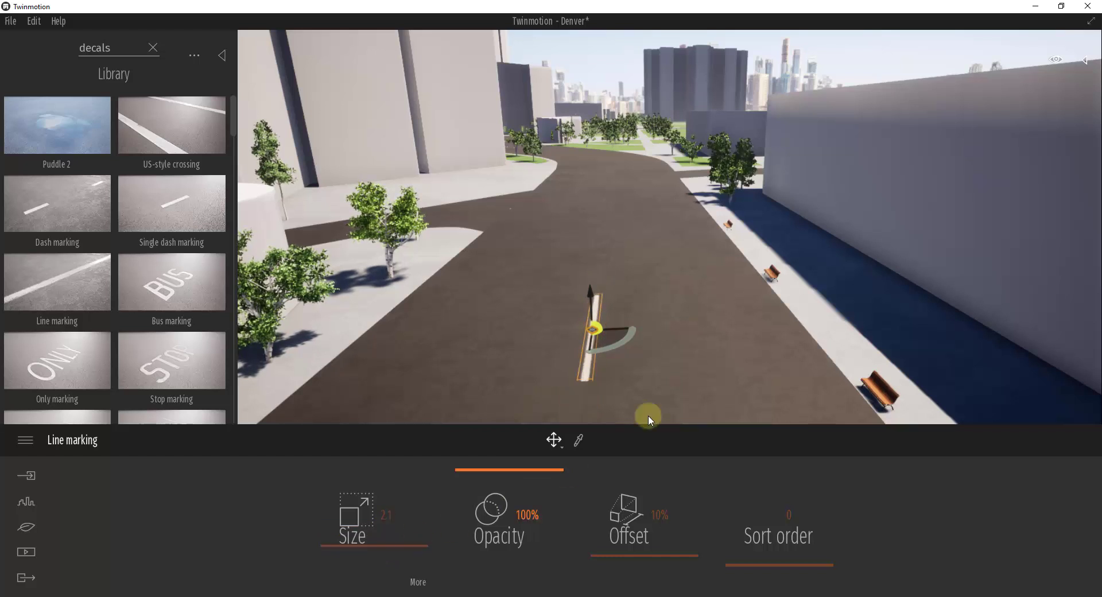
Copy the line marking along the road as a row of instances spaced about 24.86 ft apart to form a continuous center line.
drag(595, 339, 607, 296)
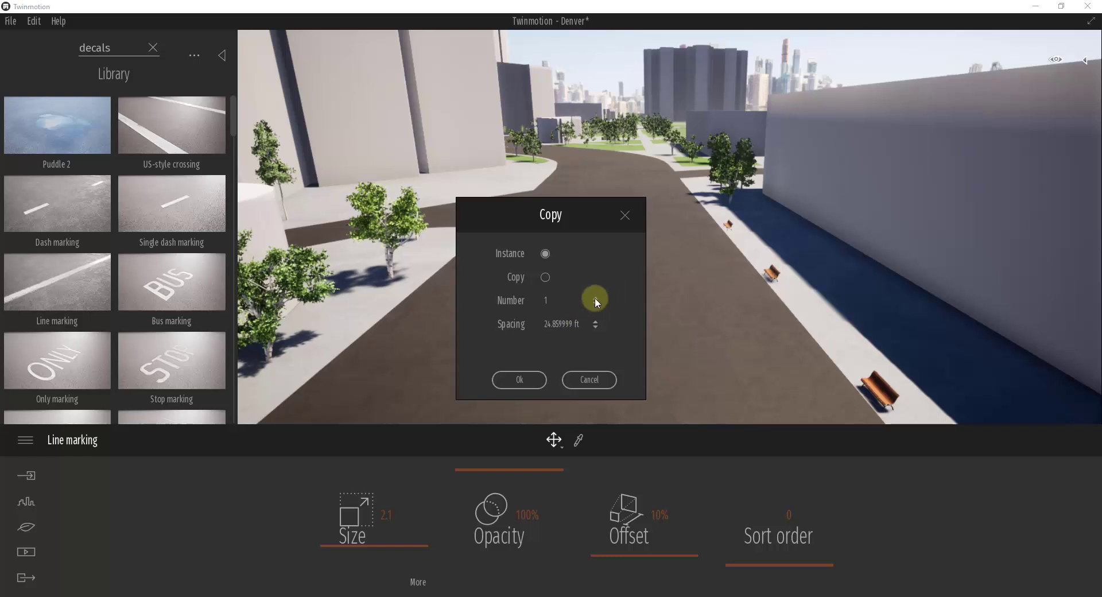
click(512, 379)
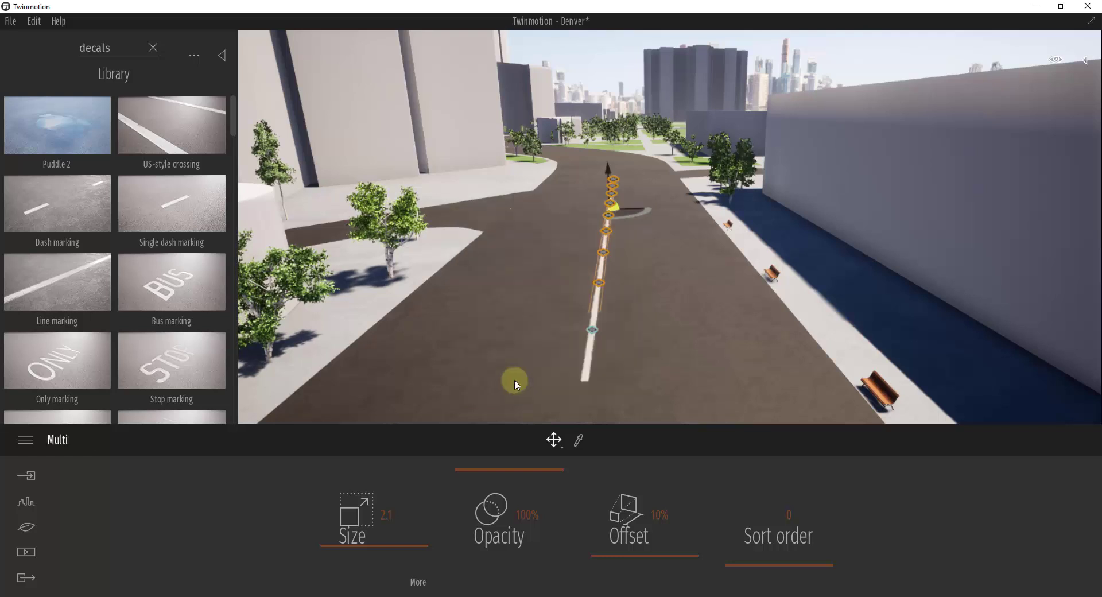
right_drag(676, 287, 677, 290)
click(918, 86)
right_drag(687, 329, 687, 331)
drag(687, 331, 597, 335)
click(575, 329)
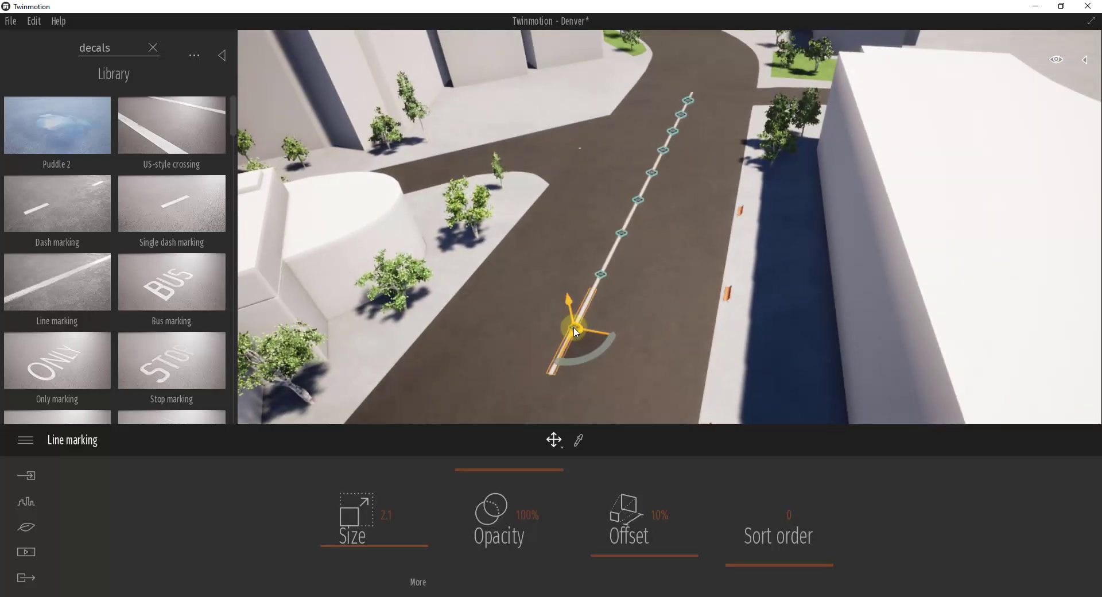
Place a Puddle 2 decal on the lane between the center line and the benches.
key(w)
right_drag(654, 294, 654, 293)
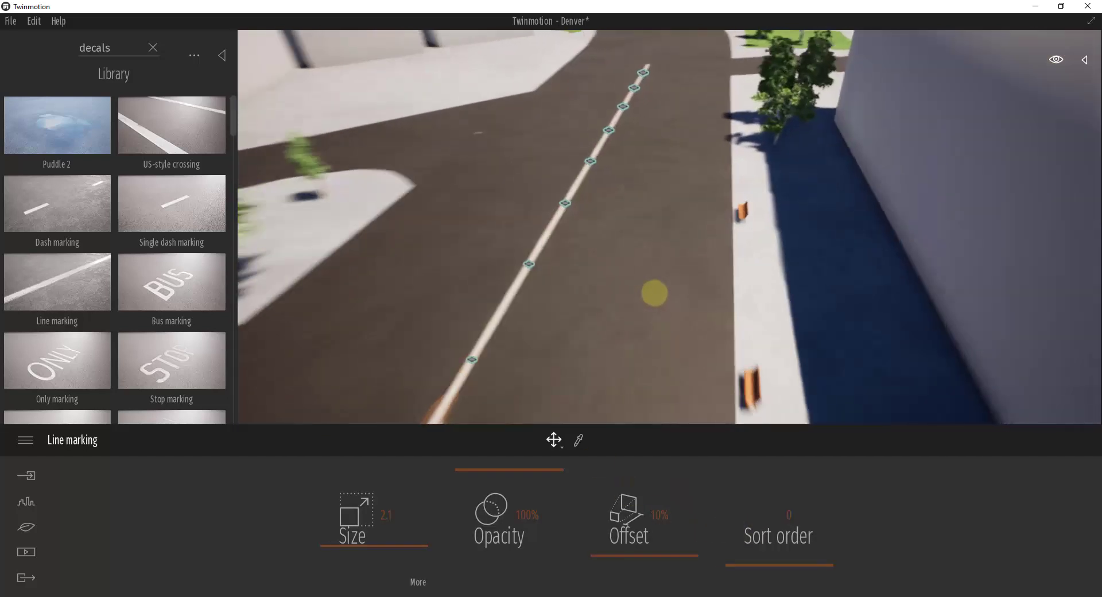
drag(654, 293, 645, 293)
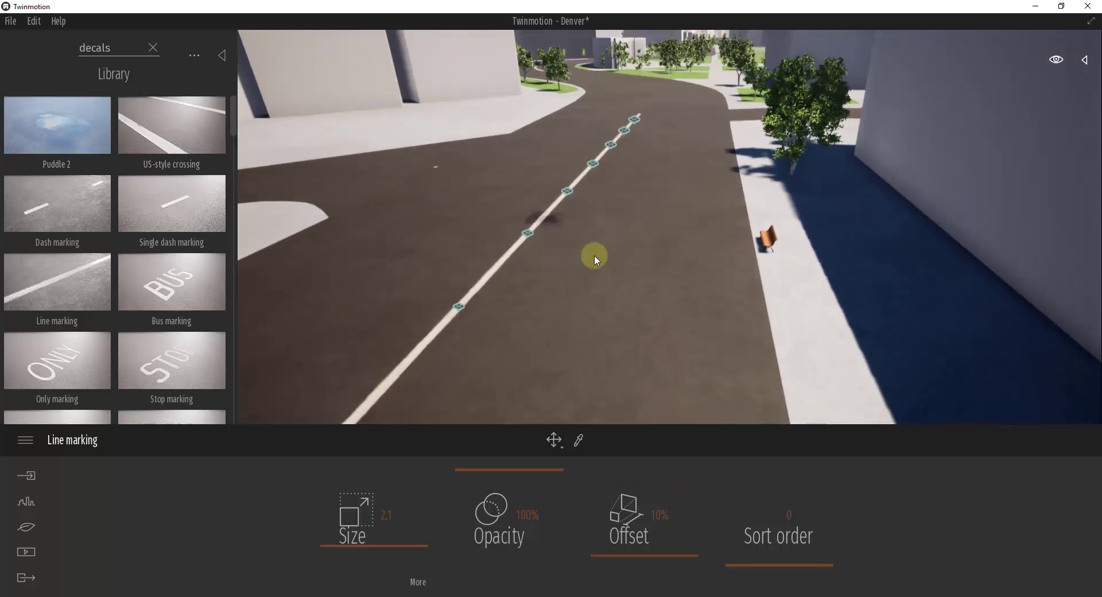
click(651, 295)
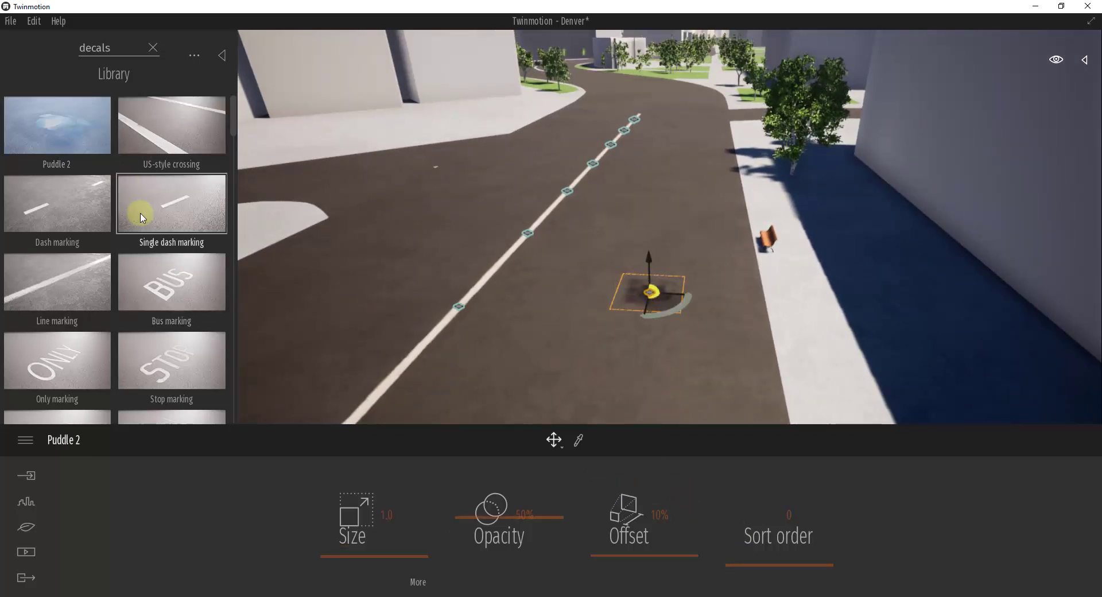
Place an "Arrow: right-turn only" decal in the lane near the side street and rotate it to match the driving direction.
scroll(79, 257, down, 1)
scroll(79, 257, down, 2)
scroll(167, 309, down, 2)
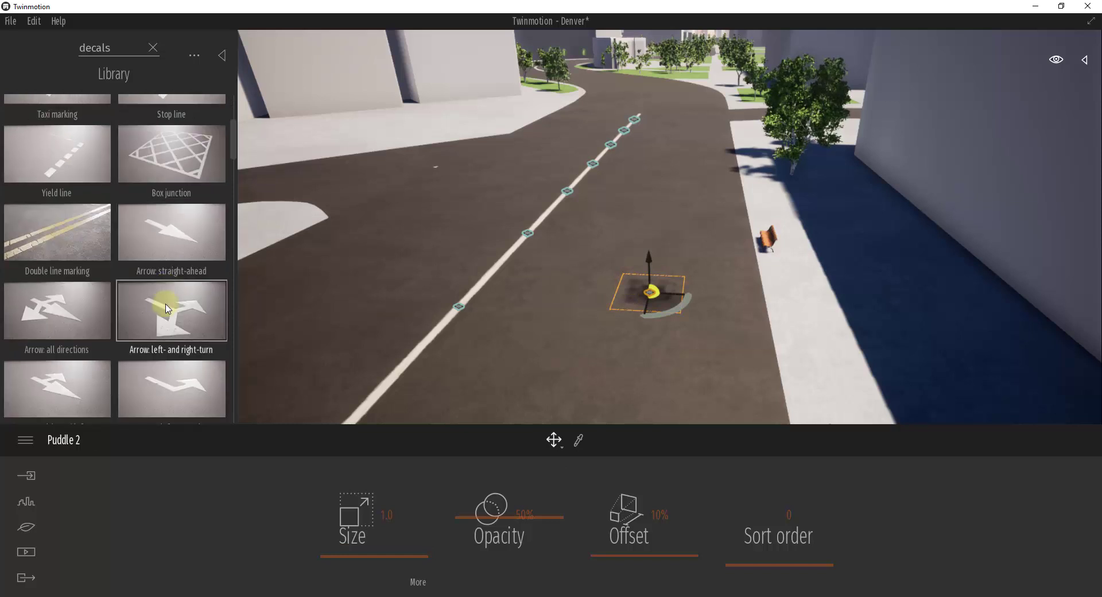
scroll(165, 374, down, 1)
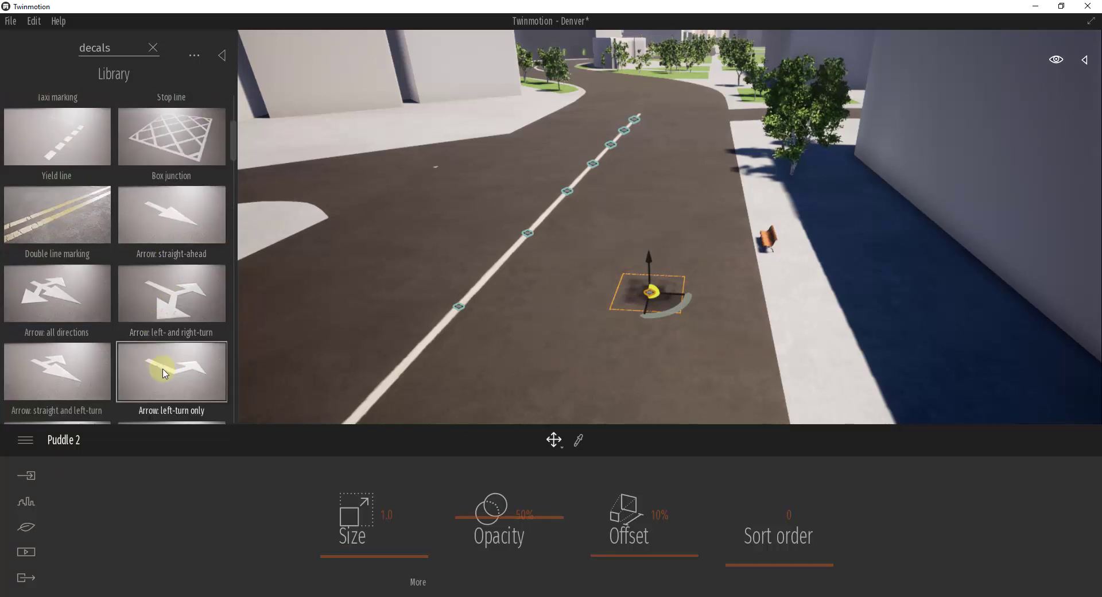
click(165, 374)
scroll(155, 356, down, 3)
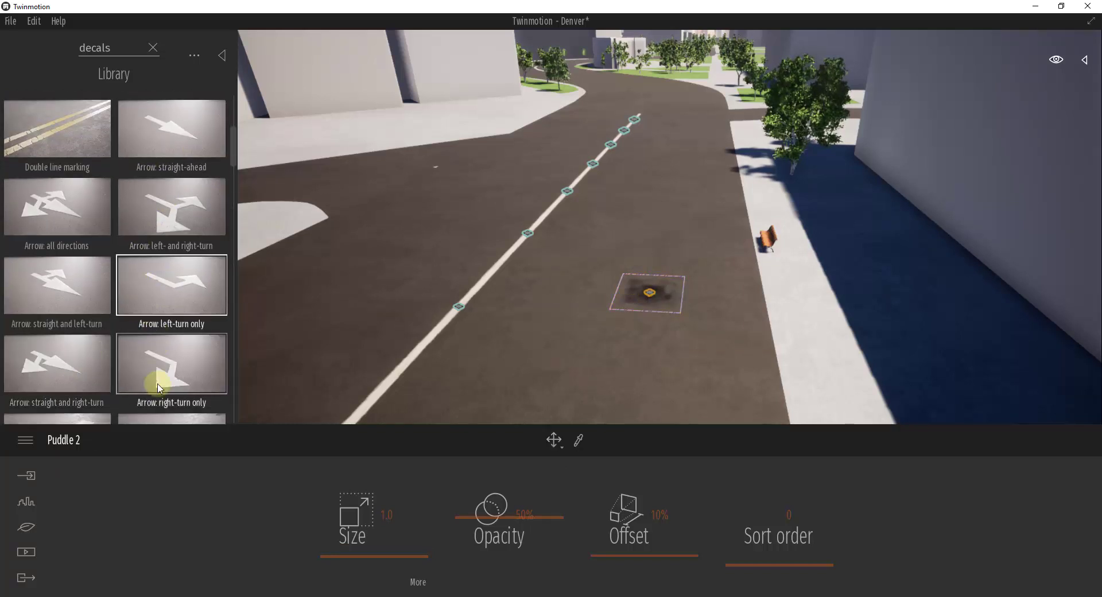
click(679, 132)
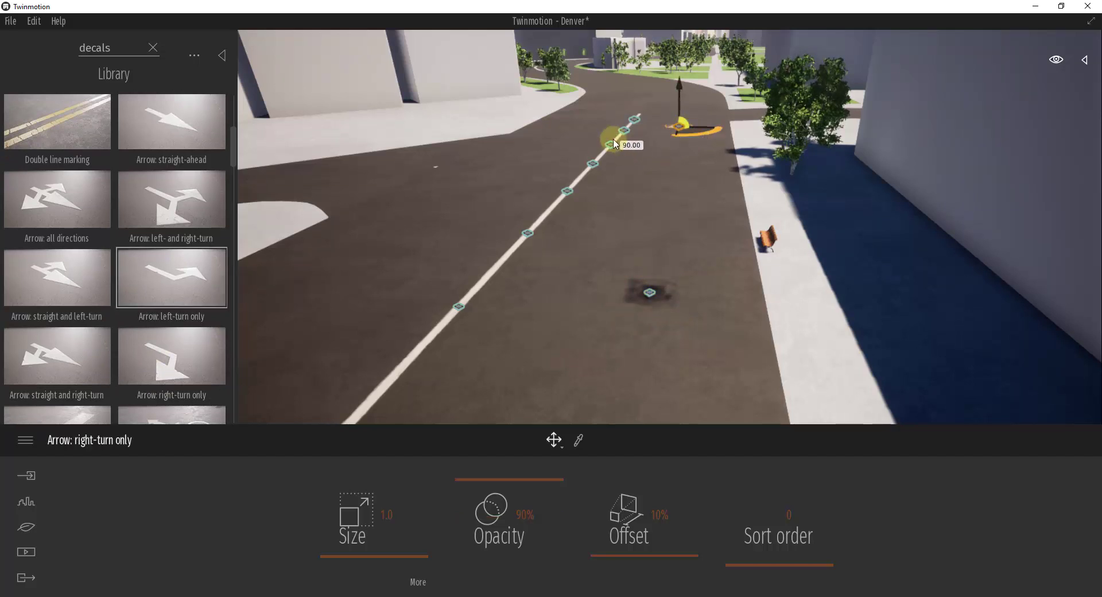
drag(613, 139, 700, 99)
right_drag(707, 158, 708, 156)
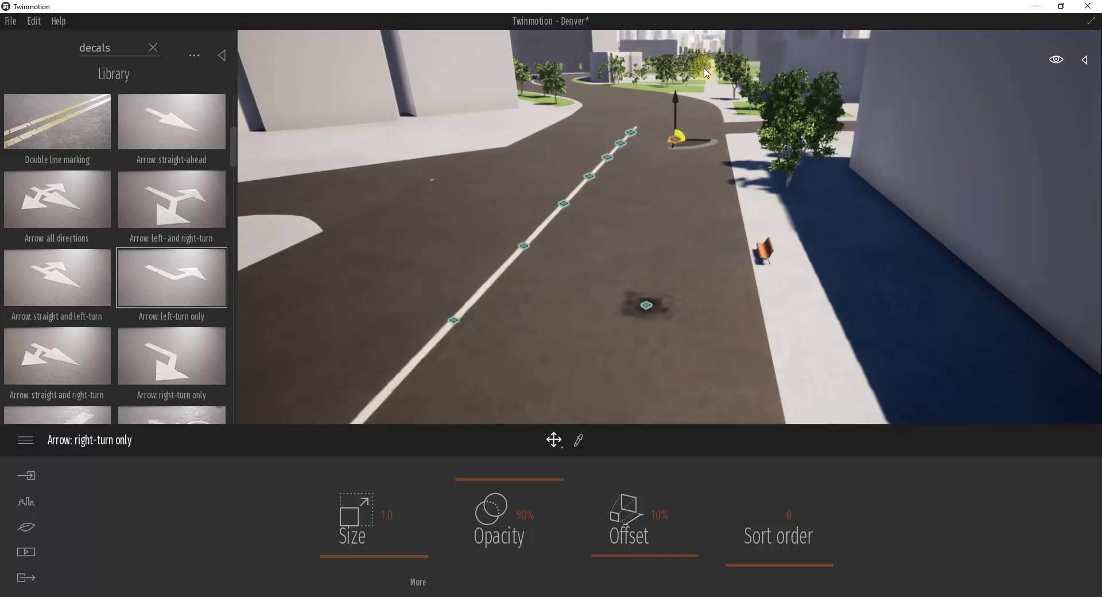
click(704, 50)
Examine the turn arrow, center line and puddle from above and from near street level.
drag(733, 144, 700, 261)
shift+middle_drag(761, 208, 763, 212)
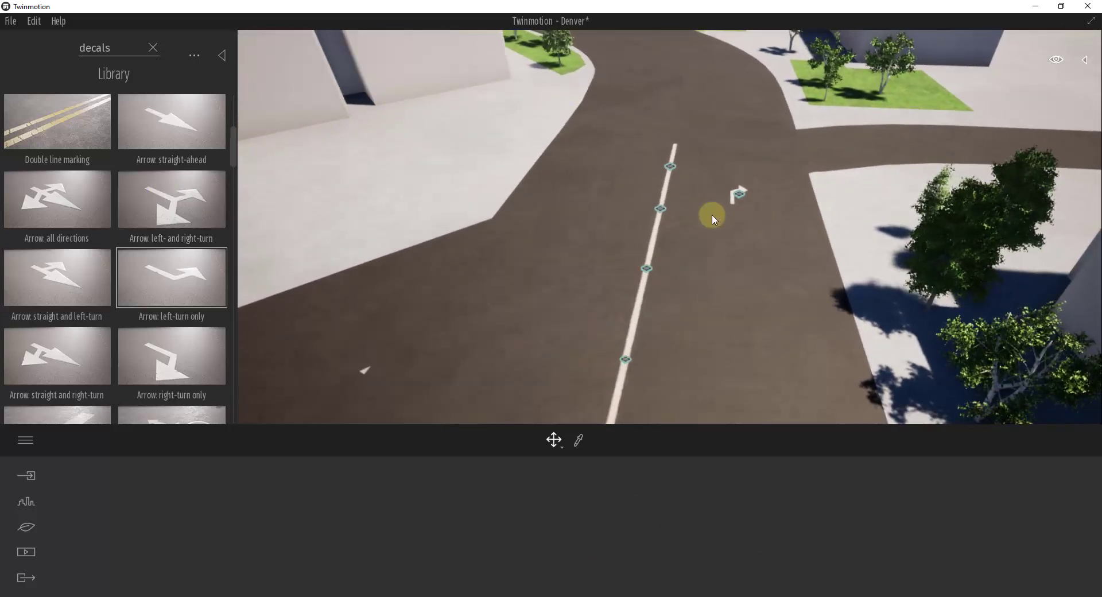
mouse_move(713, 217)
mouse_down()
mouse_move(718, 206)
mouse_move(699, 216)
mouse_move(700, 228)
mouse_up()
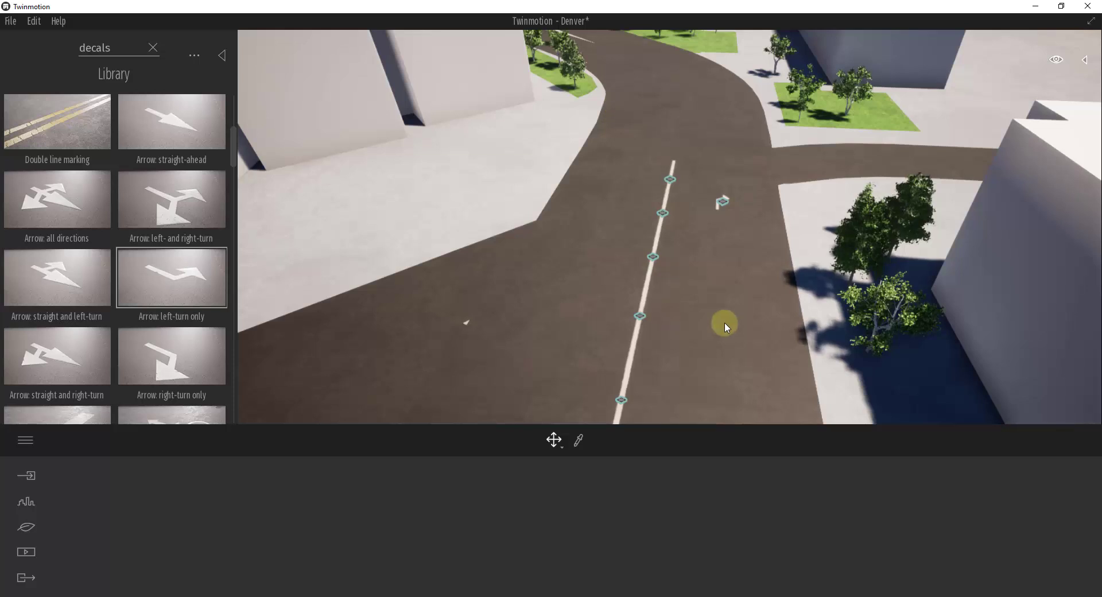
right_drag(724, 322, 724, 322)
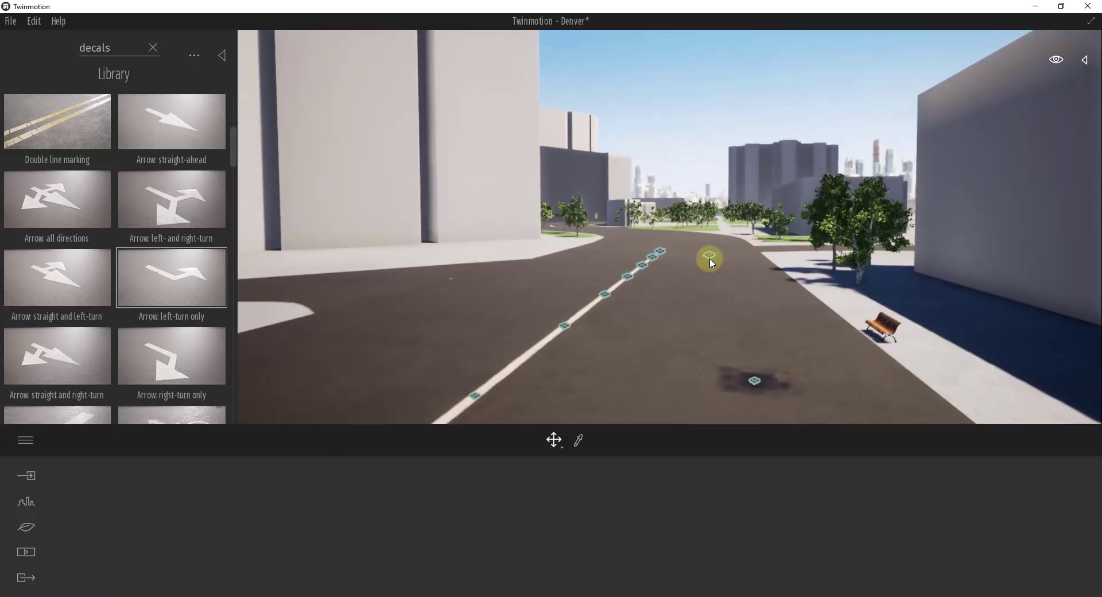